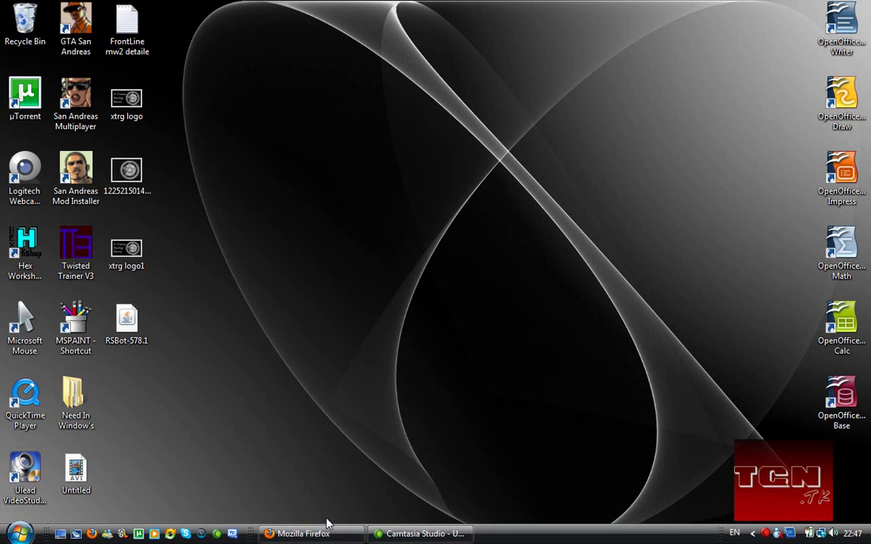
Move the San Andreas Multiplayer desktop shortcut mid-desktop, then return it to its slot
{"action": "left_click_drag", "start_coordinate": [73, 114], "coordinate": [442, 260]}
{"action": "left_click", "coordinate": [486, 312]}
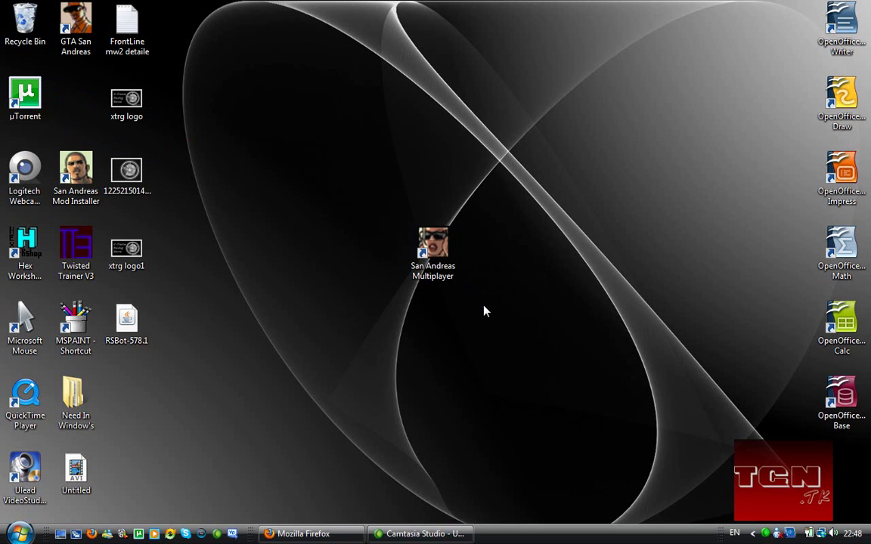
{"action": "left_click_drag", "start_coordinate": [484, 304], "coordinate": [87, 151]}
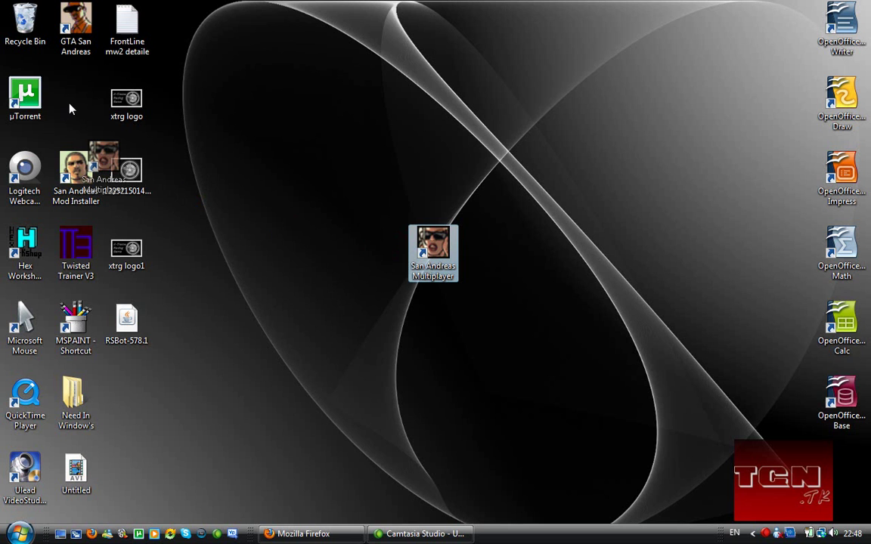
{"action": "left_click_drag", "start_coordinate": [71, 101], "coordinate": [71, 102]}
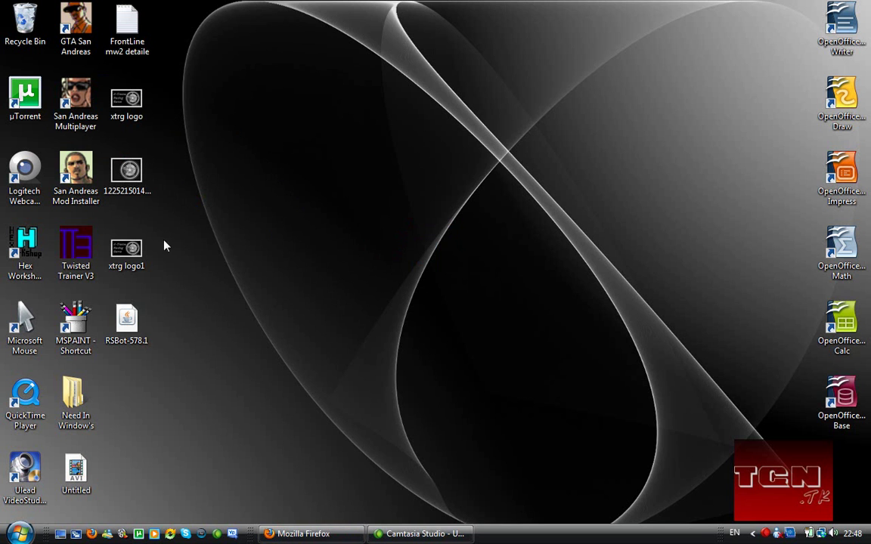
Move the GTA San Andreas shortcut to the centre, then put it back beside Recycle Bin
{"action": "left_click_drag", "start_coordinate": [75, 22], "coordinate": [484, 249]}
{"action": "left_click_drag", "start_coordinate": [591, 350], "coordinate": [460, 311]}
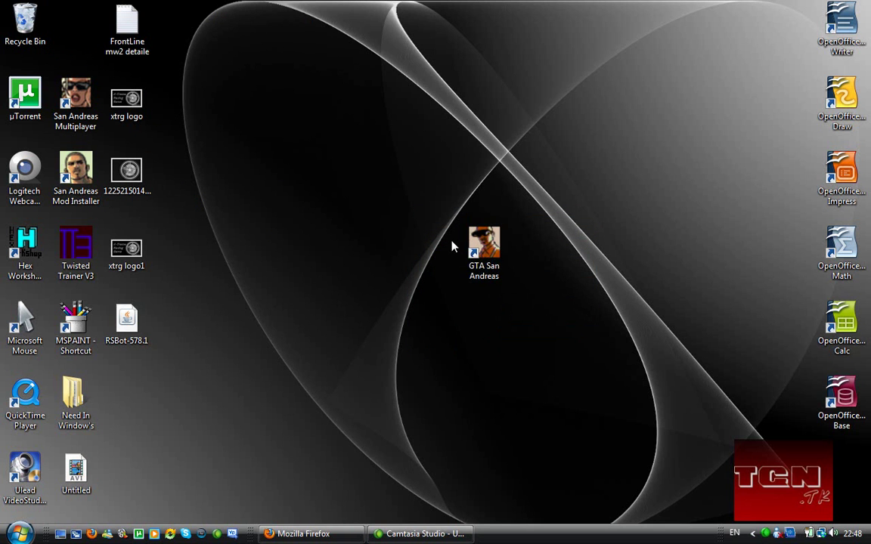
{"action": "left_click_drag", "start_coordinate": [477, 243], "coordinate": [75, 30]}
{"action": "left_click", "coordinate": [238, 92]}
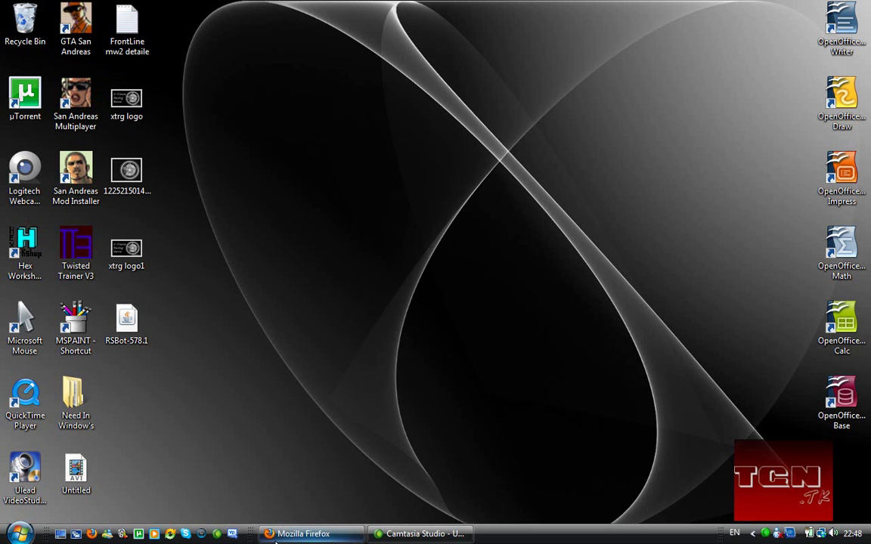
Bring Firefox back up in a new tab showing the Google homepage
{"action": "left_click", "coordinate": [275, 534]}
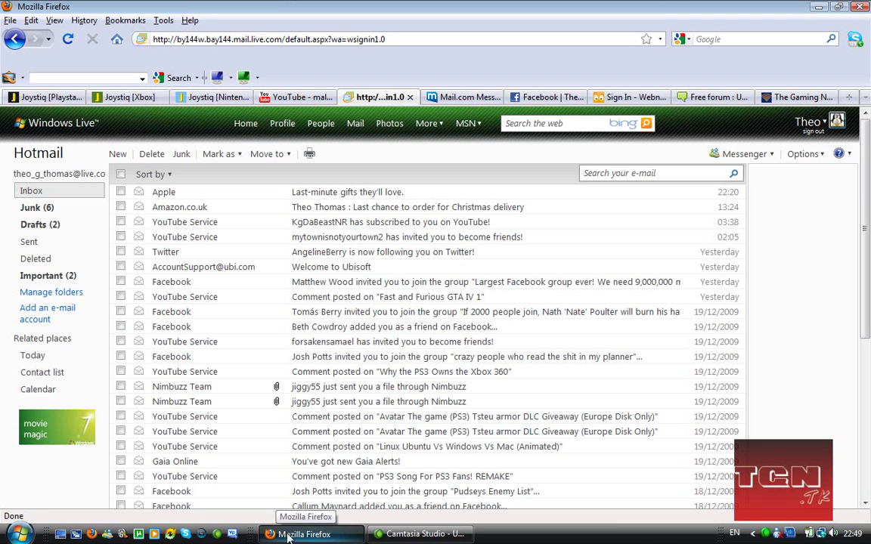
{"action": "key", "text": "ctrl+t"}
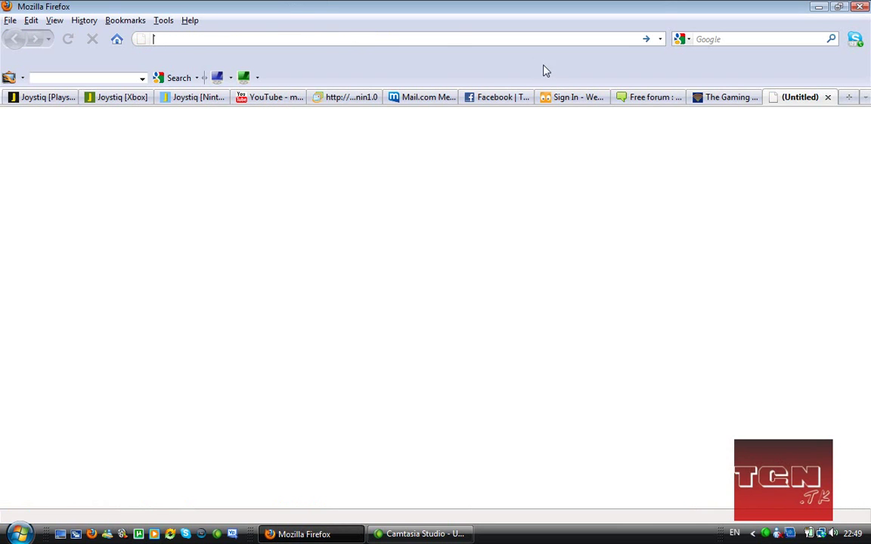
{"action": "left_click", "coordinate": [114, 39]}
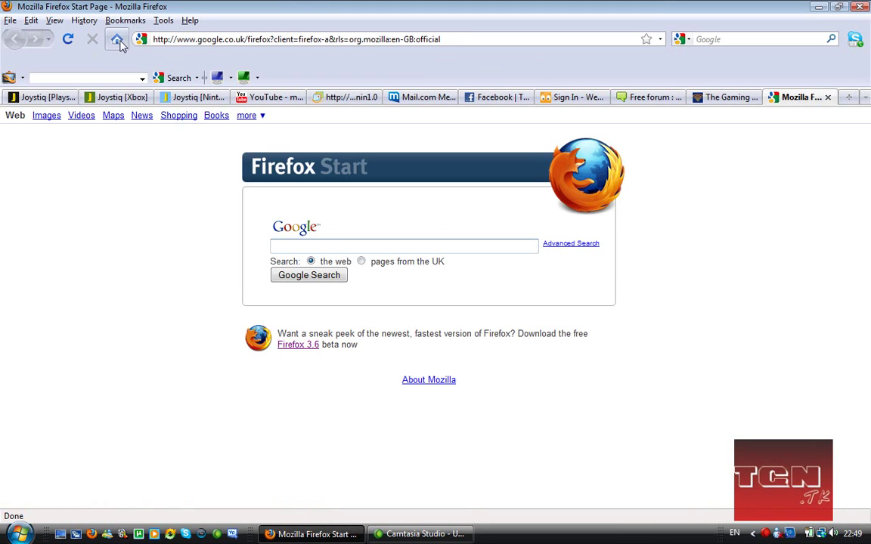
{"action": "left_click", "coordinate": [293, 242]}
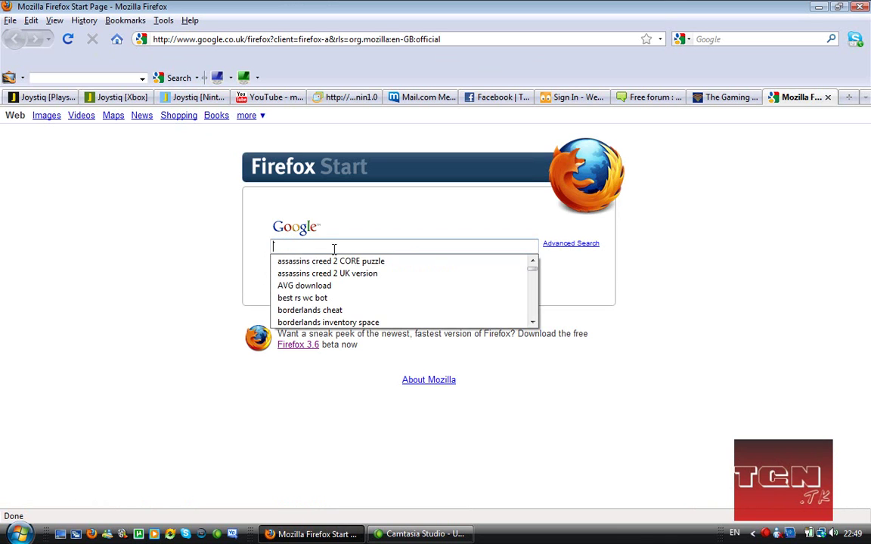
{"action": "left_click", "coordinate": [602, 287]}
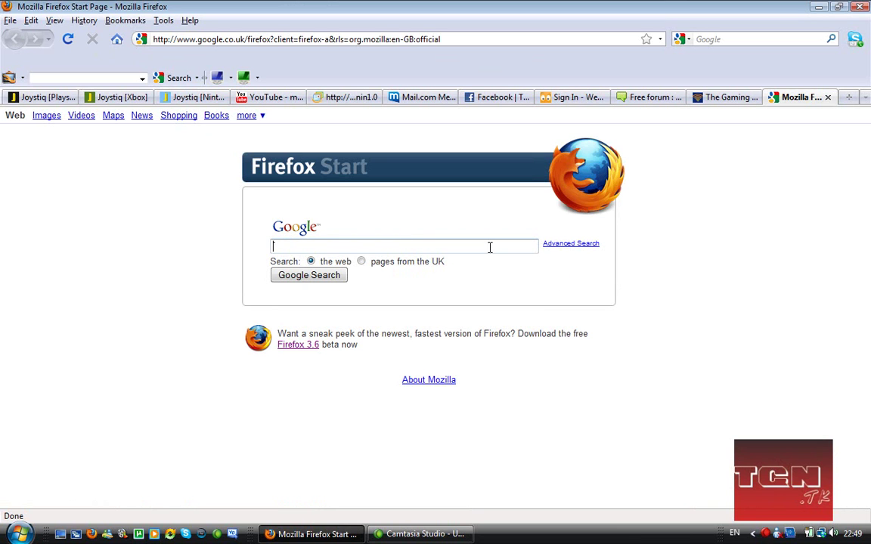
{"action": "left_click", "coordinate": [165, 76]}
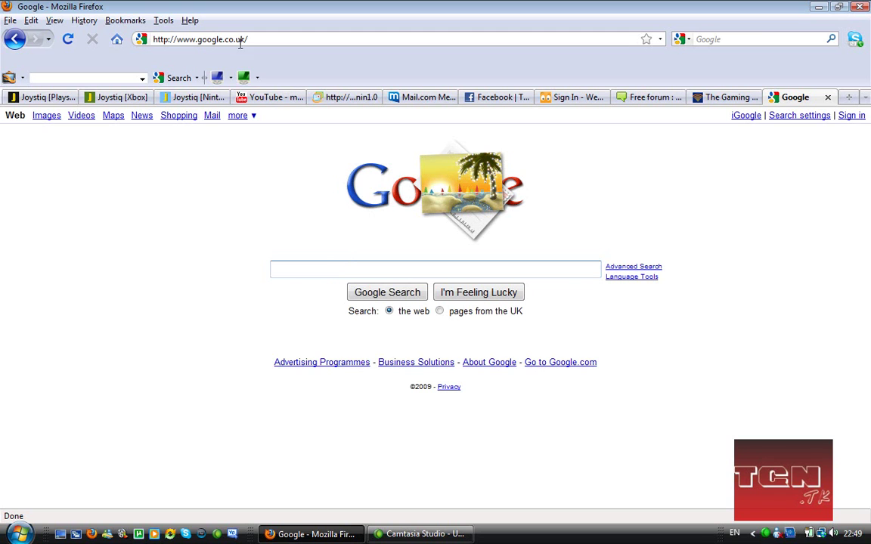
Select the web address and try typing 'SA' variations in the Google search box
{"action": "left_click_drag", "start_coordinate": [242, 38], "coordinate": [212, 43]}
{"action": "left_click", "coordinate": [266, 38]}
{"action": "double_click", "coordinate": [223, 39]}
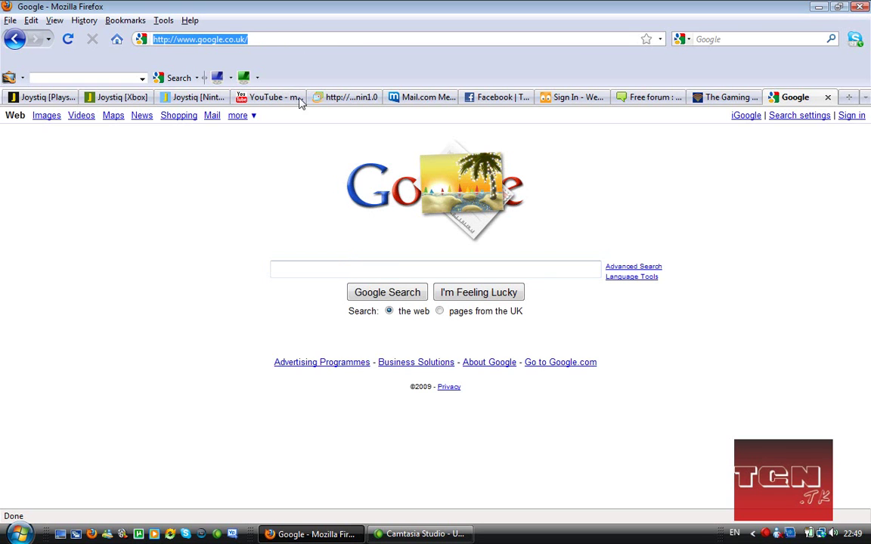
{"action": "left_click", "coordinate": [294, 266]}
{"action": "type", "text": "SA"}
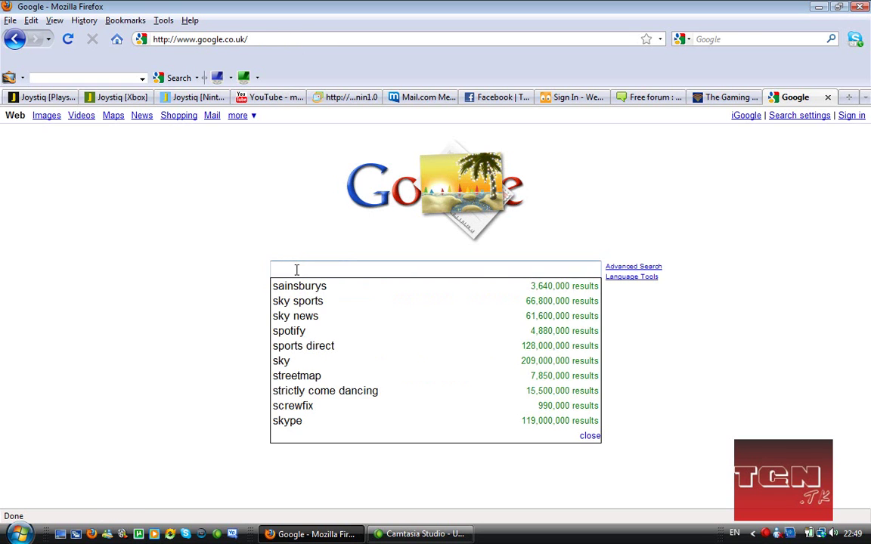
{"action": "type", "text": "-MP"}
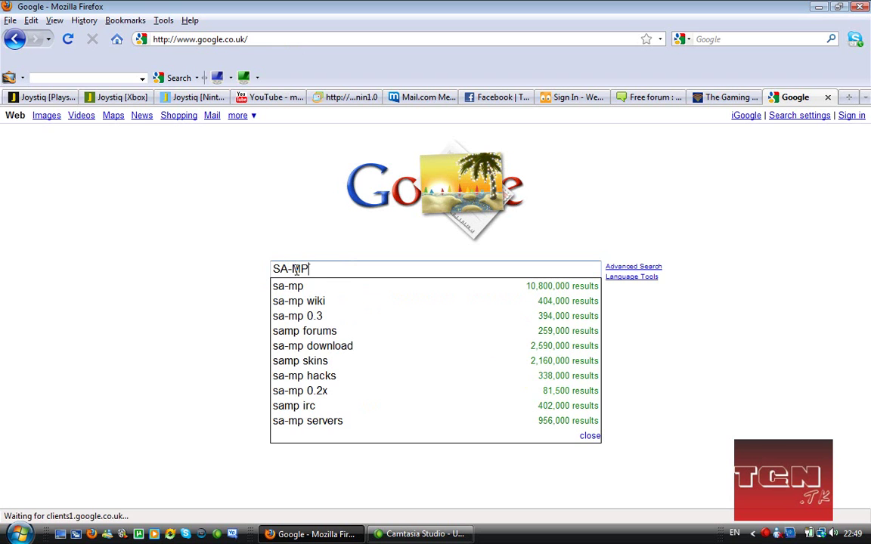
{"action": "key", "text": "BackSpace"}
{"action": "type", "text": "MP"}
{"action": "key", "text": "BackSpace"}
{"action": "key", "text": "BackSpace"}
{"action": "left_click_drag", "start_coordinate": [261, 39], "coordinate": [199, 39]}
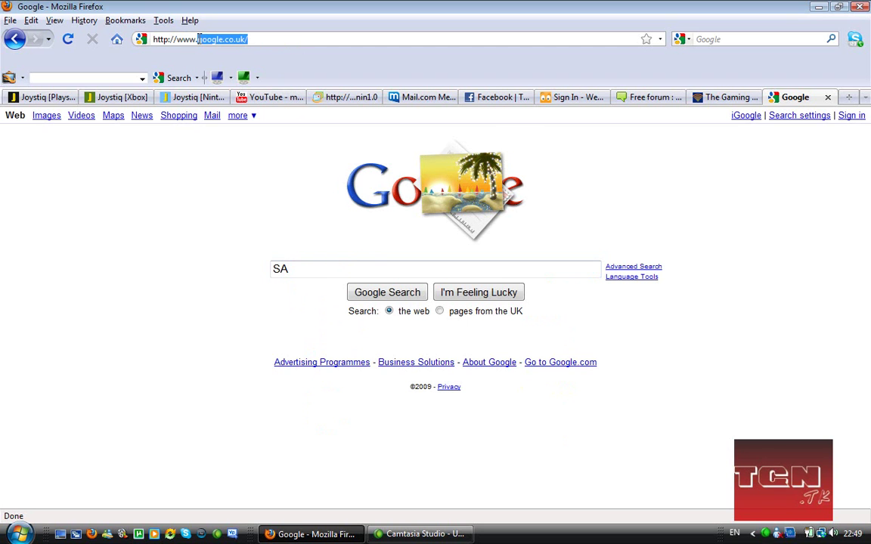
{"action": "type", "text": "SA-MP."}
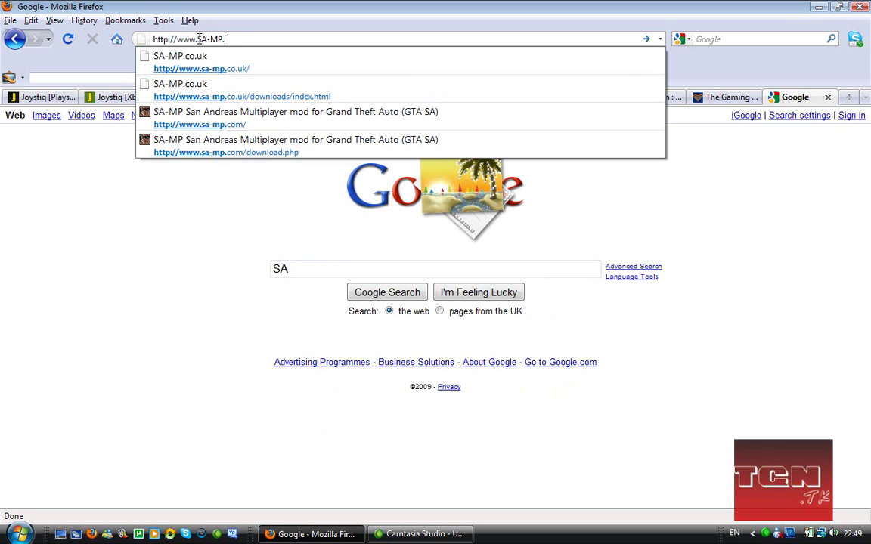
{"action": "type", "text": "com"}
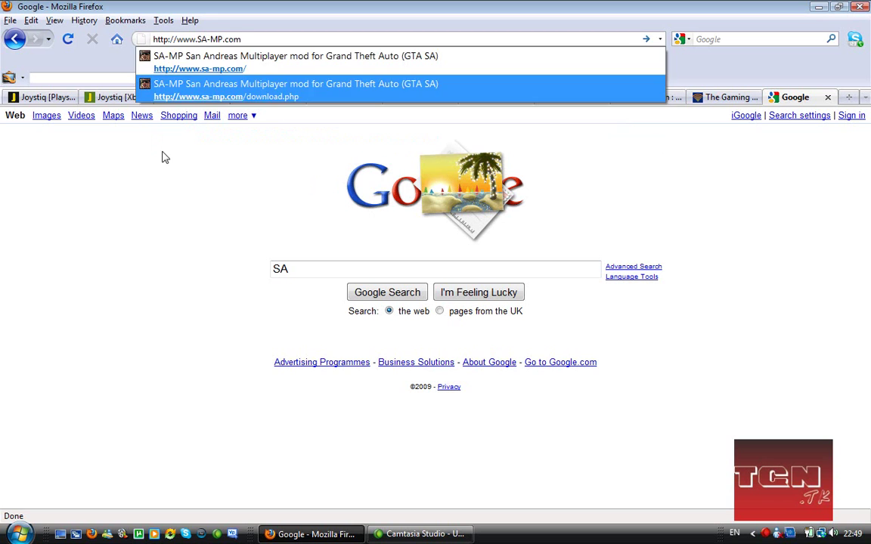
{"action": "left_click", "coordinate": [151, 147]}
{"action": "left_click", "coordinate": [249, 39]}
{"action": "left_click", "coordinate": [249, 39]}
{"action": "left_click_drag", "start_coordinate": [242, 40], "coordinate": [291, 33]}
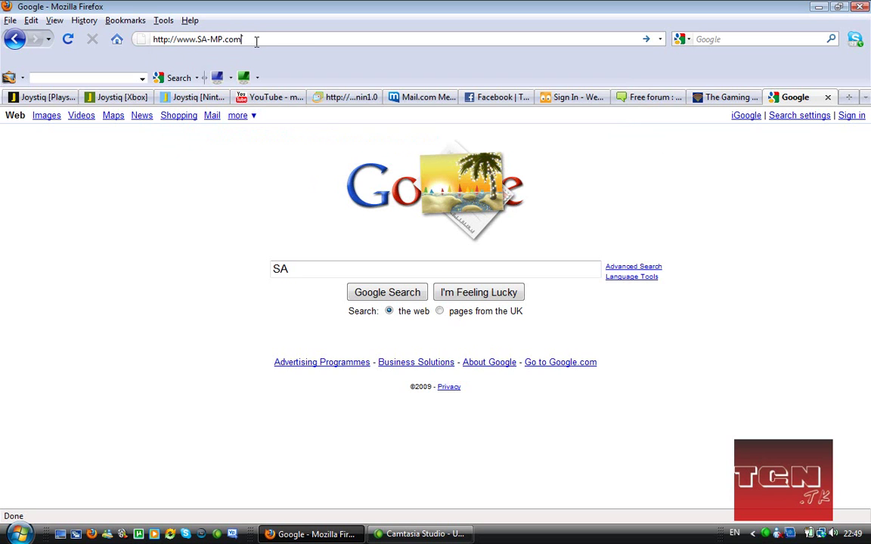
Load sa-mp.com, highlight the Servers Online count and news text, then go to Downloads
{"action": "key", "text": "Return"}
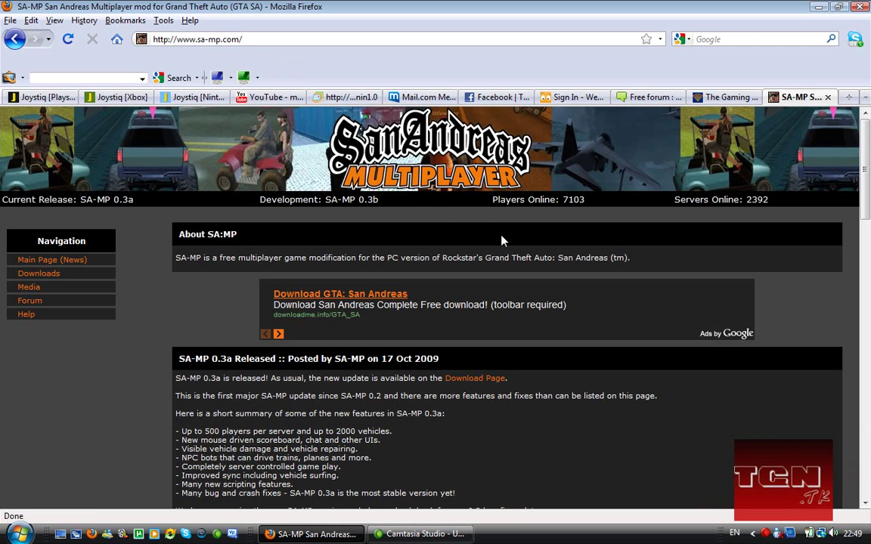
{"action": "left_click_drag", "start_coordinate": [770, 203], "coordinate": [747, 201]}
{"action": "left_click", "coordinate": [747, 202]}
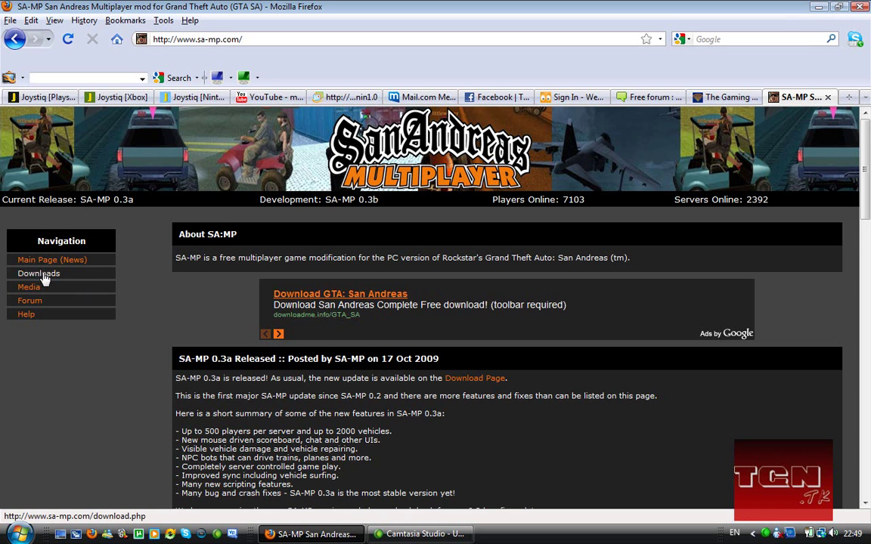
{"action": "left_click_drag", "start_coordinate": [188, 361], "coordinate": [208, 398]}
{"action": "left_click", "coordinate": [371, 437]}
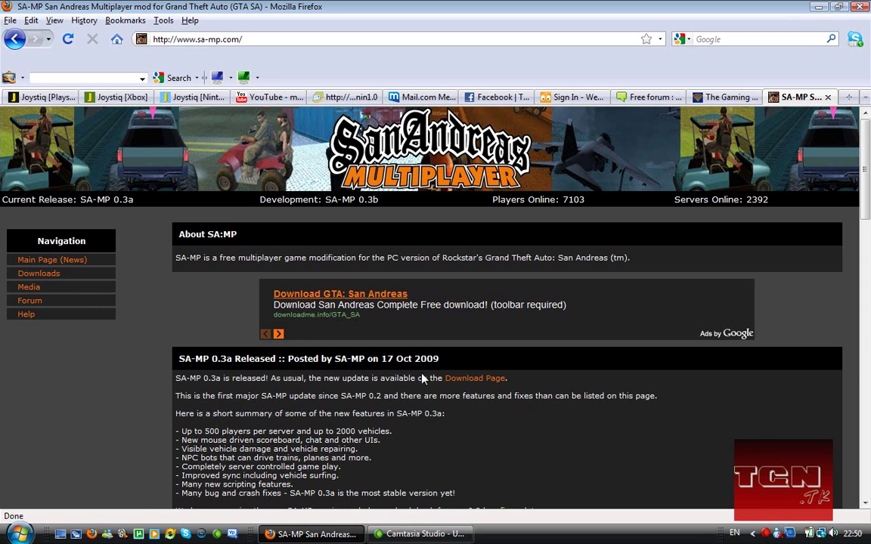
{"action": "left_click", "coordinate": [46, 274]}
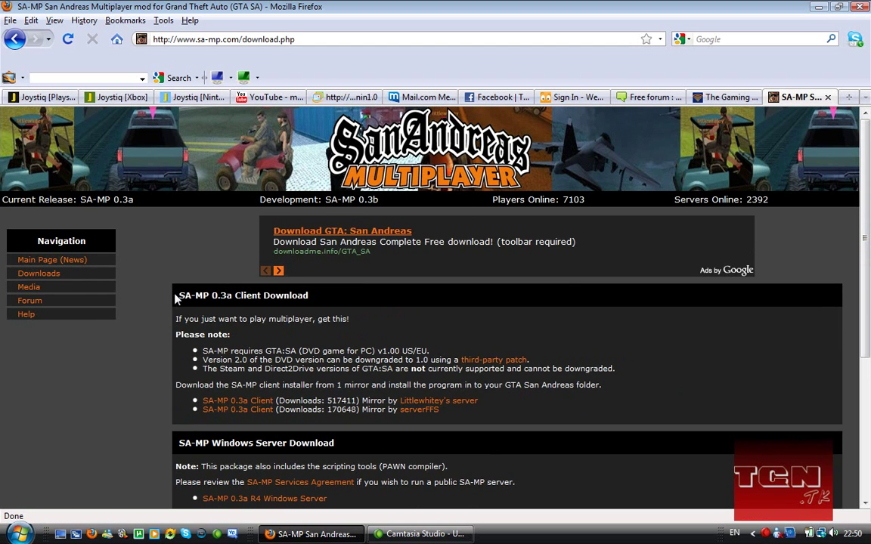
Highlight the SA-MP 0.3a Client heading and the v1.00 game version requirement note
{"action": "left_click_drag", "start_coordinate": [163, 295], "coordinate": [315, 301]}
{"action": "left_click", "coordinate": [330, 302]}
{"action": "left_click_drag", "start_coordinate": [219, 350], "coordinate": [427, 352]}
{"action": "left_click", "coordinate": [432, 353]}
{"action": "left_click_drag", "start_coordinate": [377, 351], "coordinate": [403, 348]}
{"action": "left_click", "coordinate": [437, 351]}
Start downloading the third-party downgrade patch, cancel it, and highlight 1.0 in the note
{"action": "left_click", "coordinate": [495, 369]}
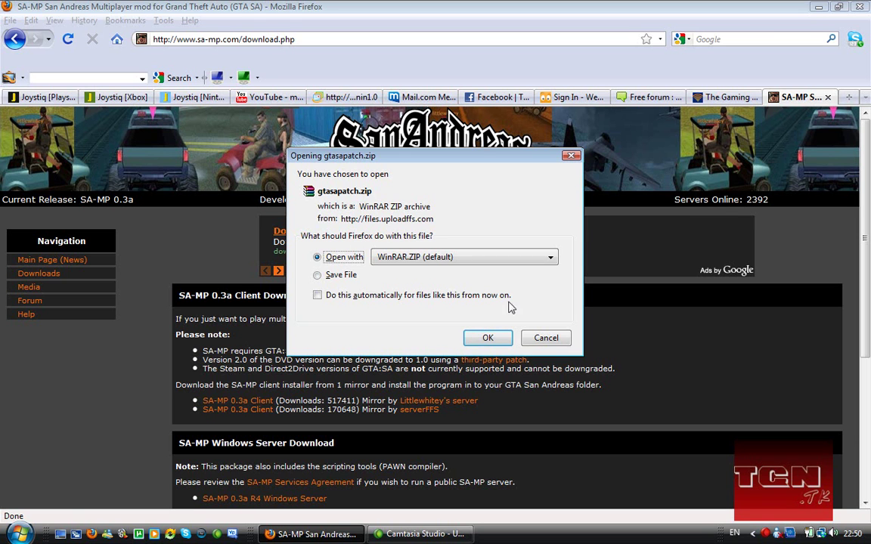
{"action": "left_click", "coordinate": [548, 339]}
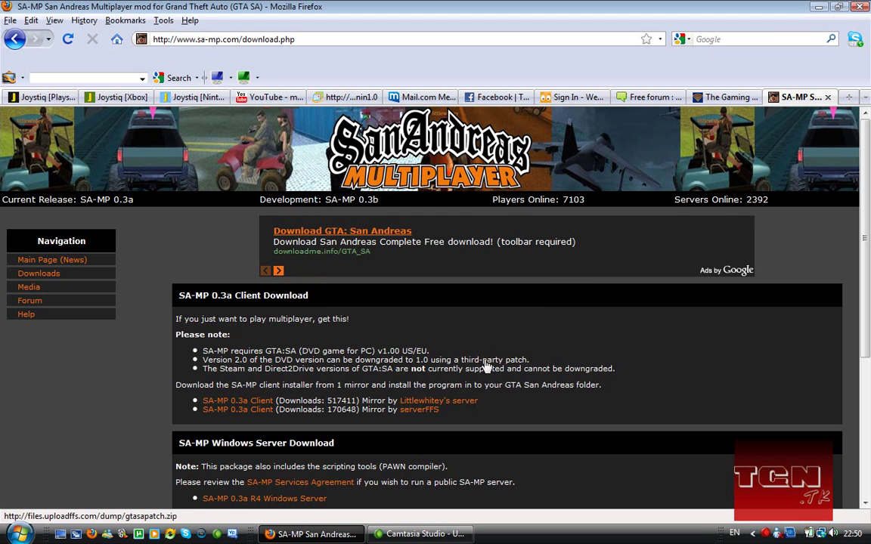
{"action": "double_click", "coordinate": [420, 360]}
{"action": "left_click", "coordinate": [405, 355]}
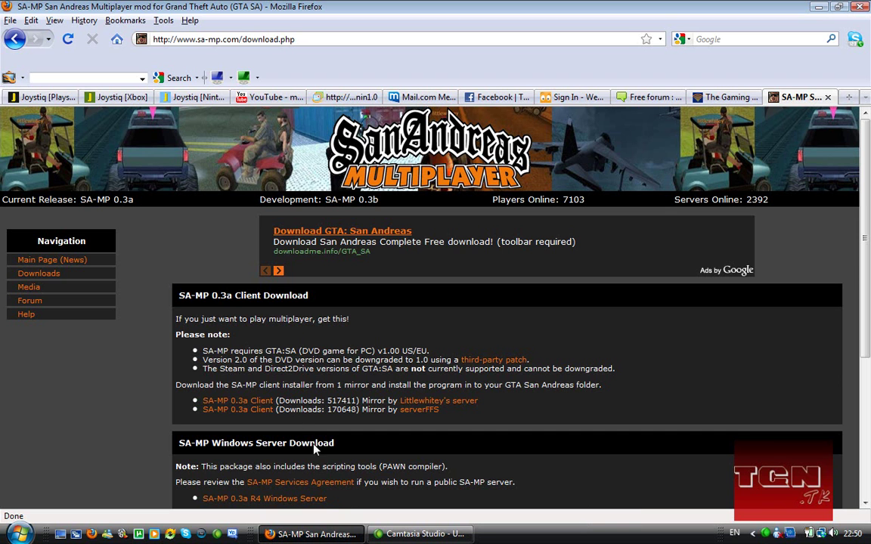
Minimize Firefox and open the Documents folder from the Start menu
{"action": "left_click", "coordinate": [310, 534]}
{"action": "key", "text": "super"}
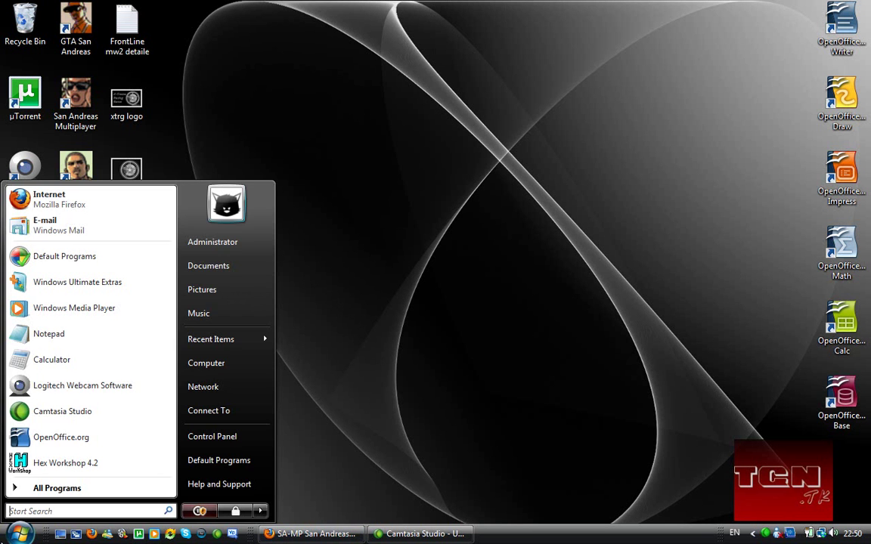
{"action": "left_click", "coordinate": [219, 268]}
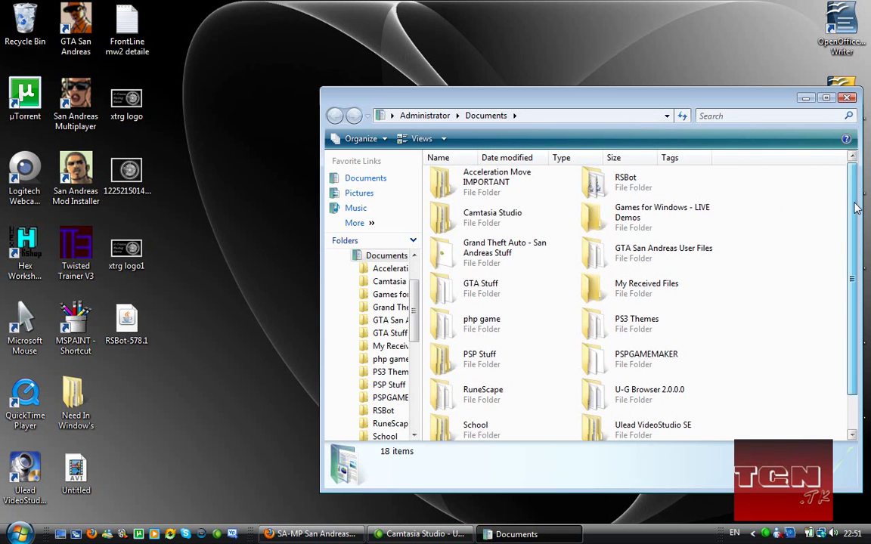
{"action": "scroll", "coordinate": [849, 229], "scroll_direction": "down", "scroll_amount": 1}
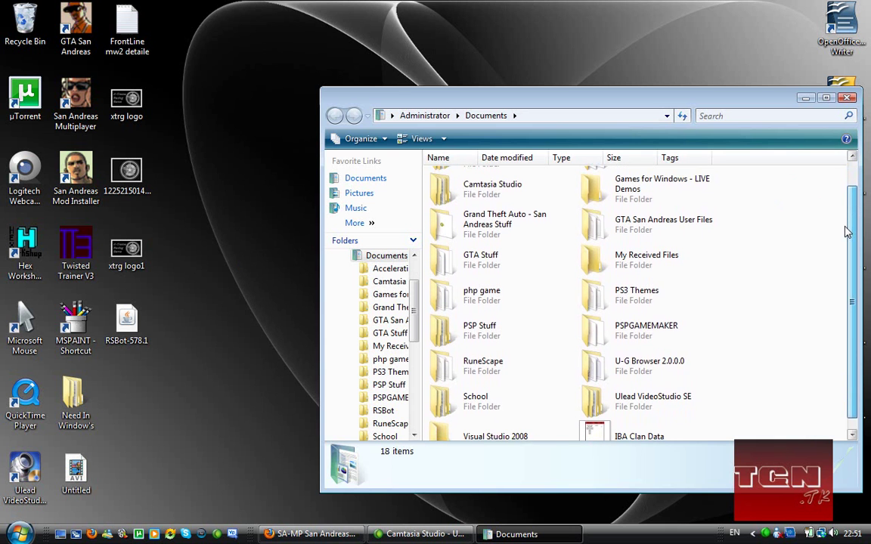
{"action": "scroll", "coordinate": [843, 237], "scroll_direction": "down", "scroll_amount": 1}
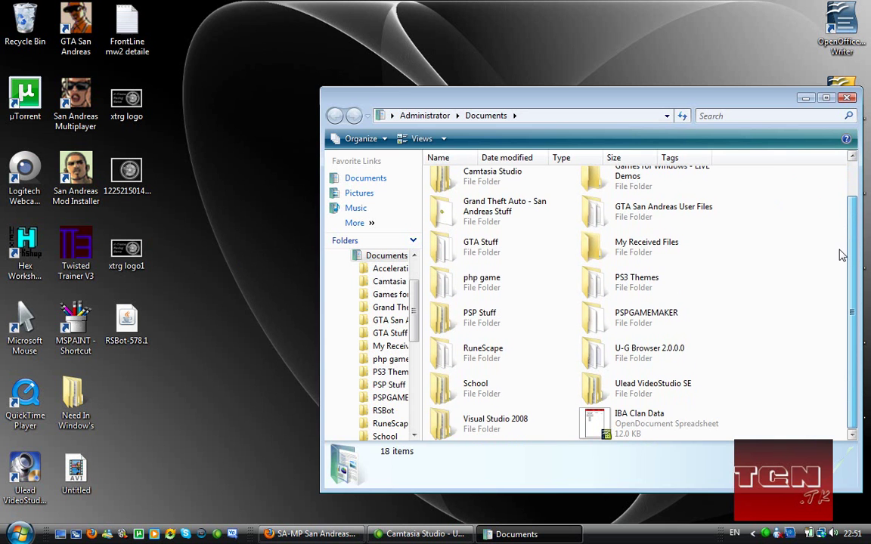
{"action": "scroll", "coordinate": [758, 219], "scroll_direction": "up", "scroll_amount": 1}
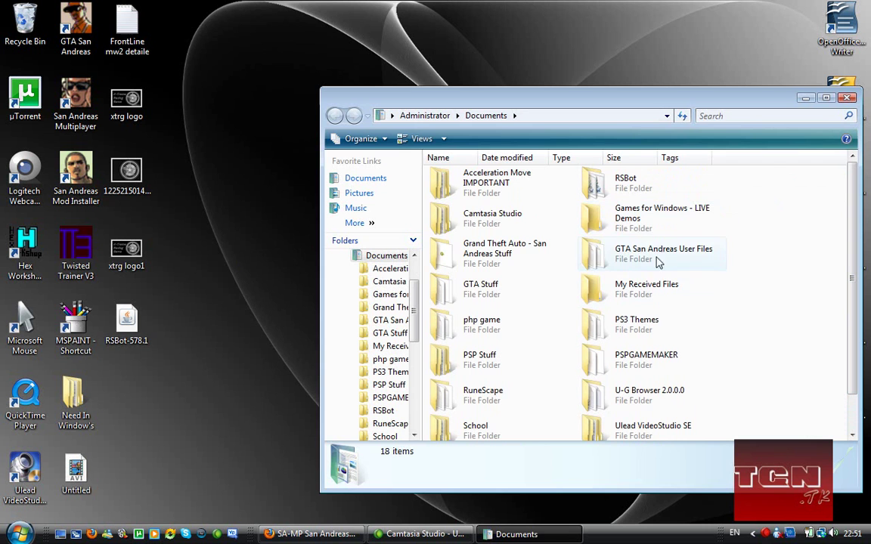
Open Grand Theft Auto - San Andreas Stuff, show large icons, and launch gtasapatch
{"action": "double_click", "coordinate": [521, 255]}
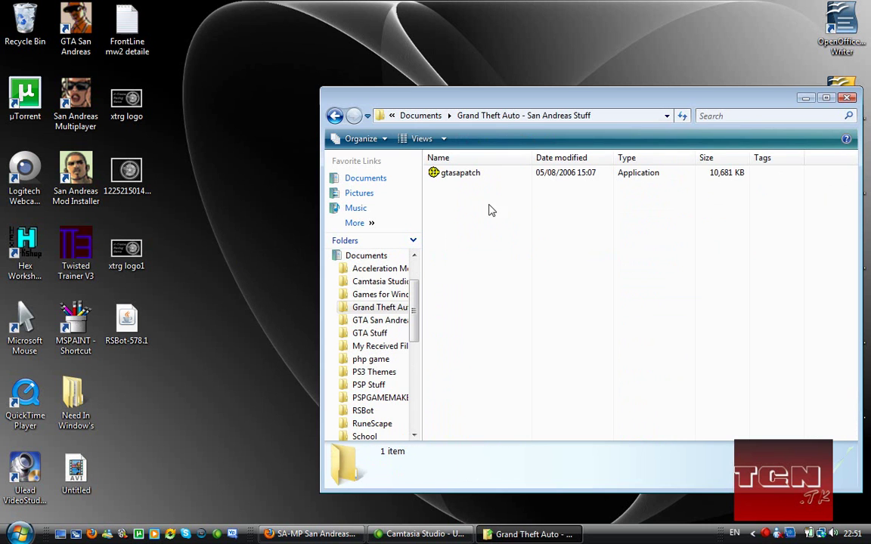
{"action": "left_click", "coordinate": [418, 139]}
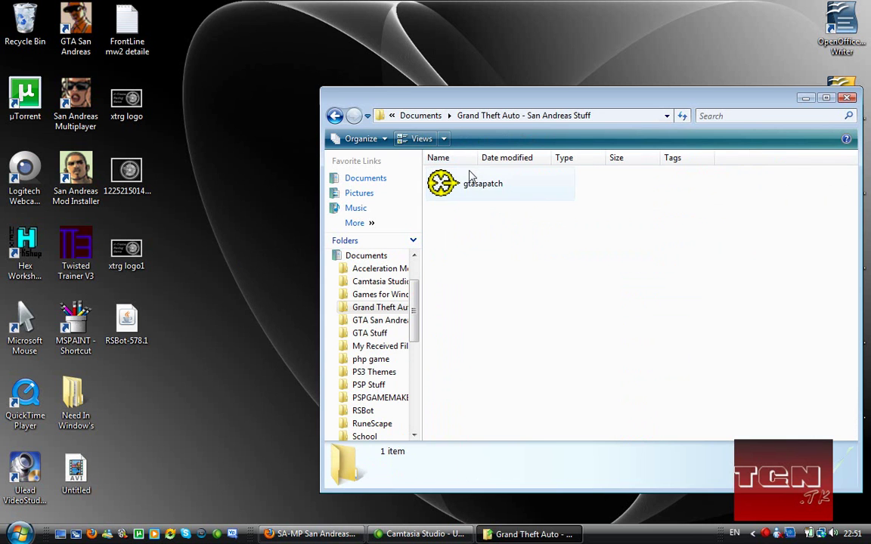
{"action": "double_click", "coordinate": [449, 192]}
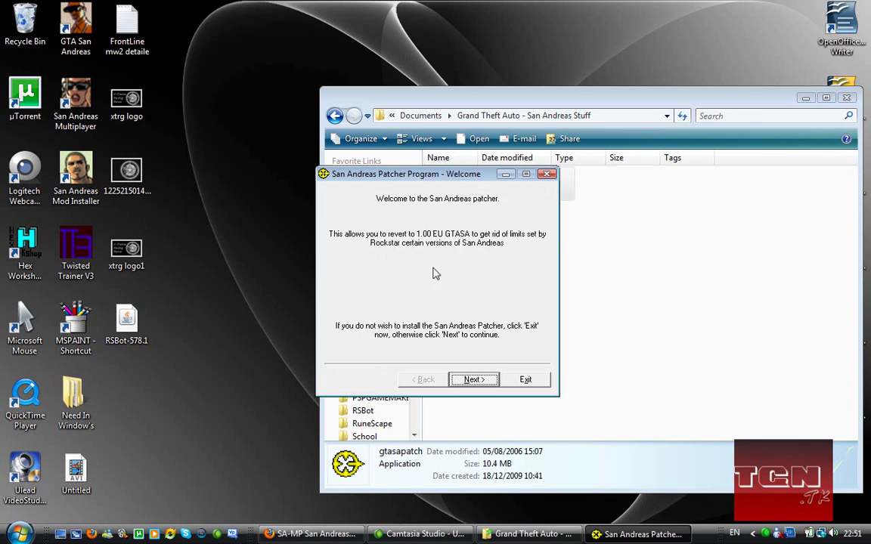
Step through the patcher's Welcome, Information and Directory pages, then exit on 'Nothing to do'
{"action": "left_click", "coordinate": [474, 379]}
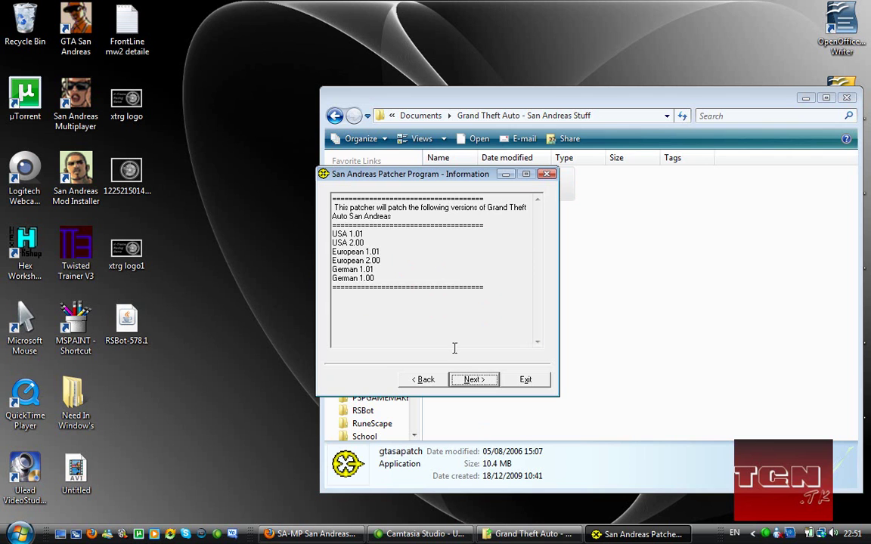
{"action": "left_click_drag", "start_coordinate": [346, 233], "coordinate": [390, 265]}
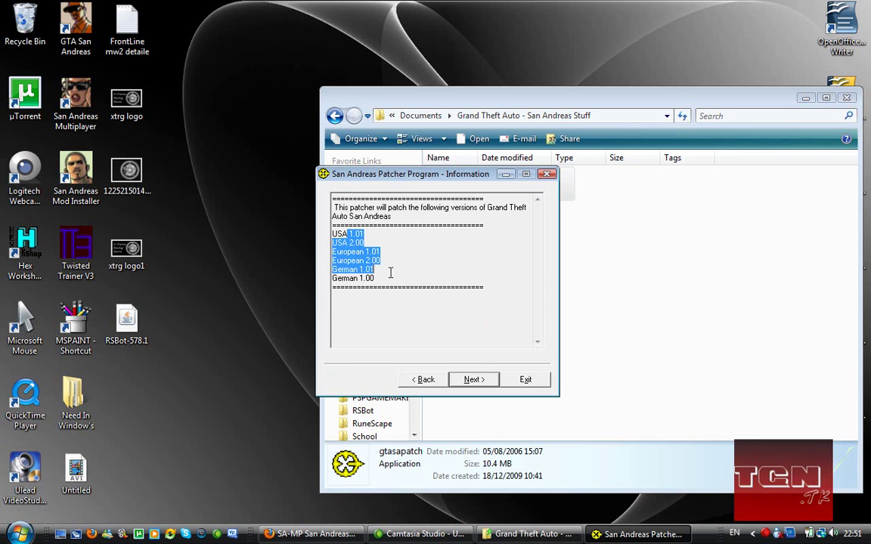
{"action": "left_click", "coordinate": [382, 269]}
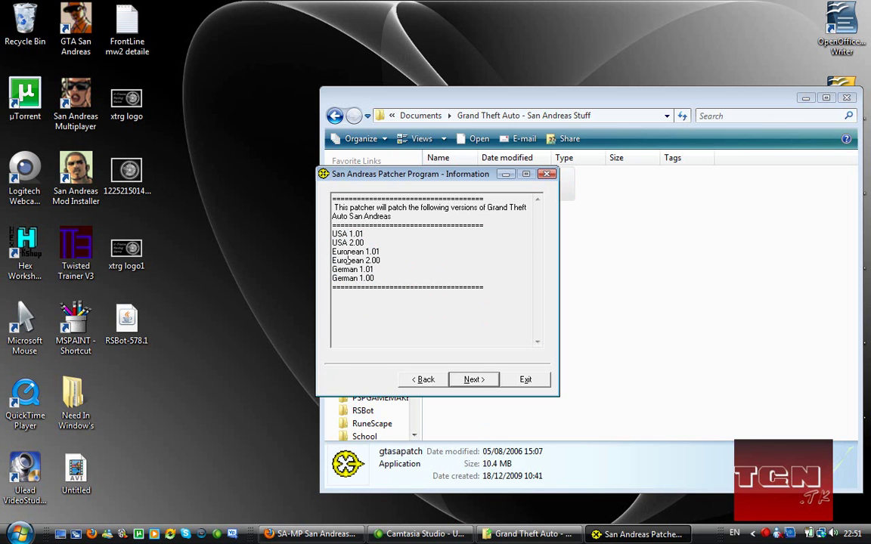
{"action": "left_click_drag", "start_coordinate": [332, 260], "coordinate": [384, 260]}
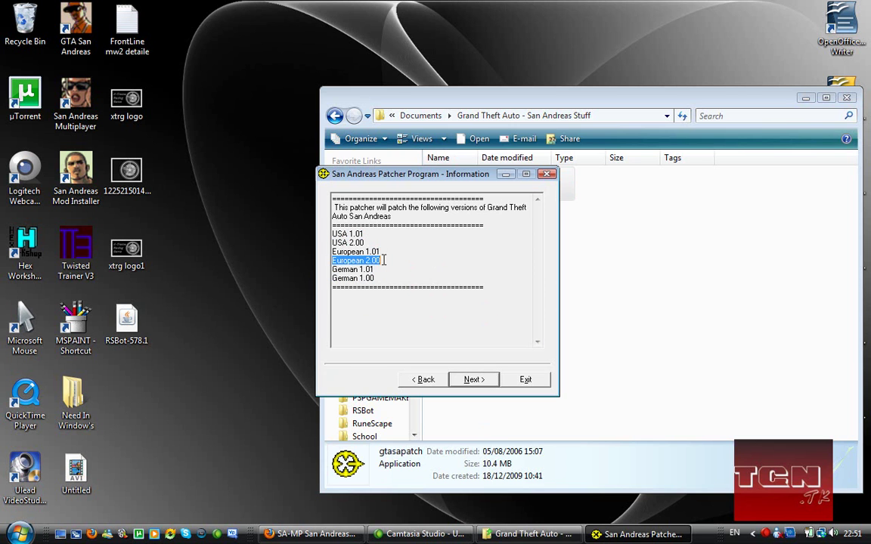
{"action": "left_click", "coordinate": [465, 387]}
{"action": "left_click", "coordinate": [465, 387]}
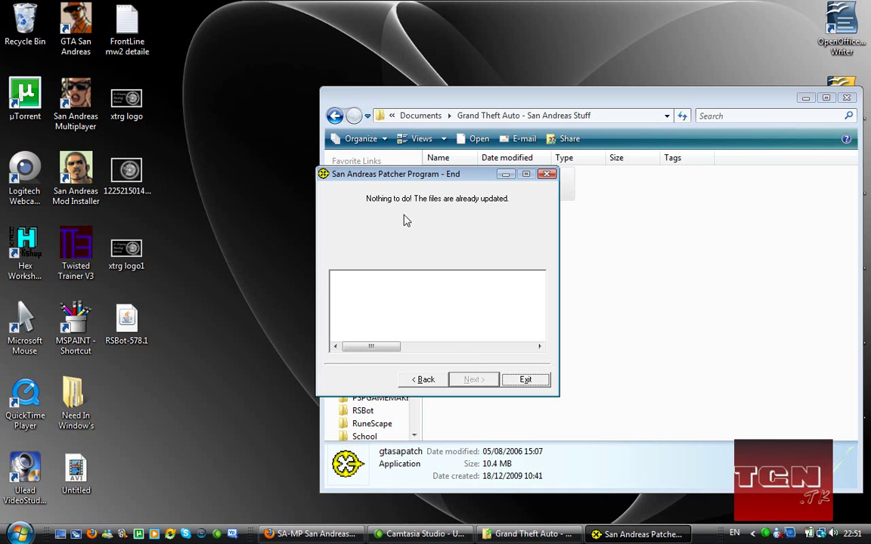
{"action": "left_click", "coordinate": [524, 379]}
{"action": "left_click", "coordinate": [532, 351]}
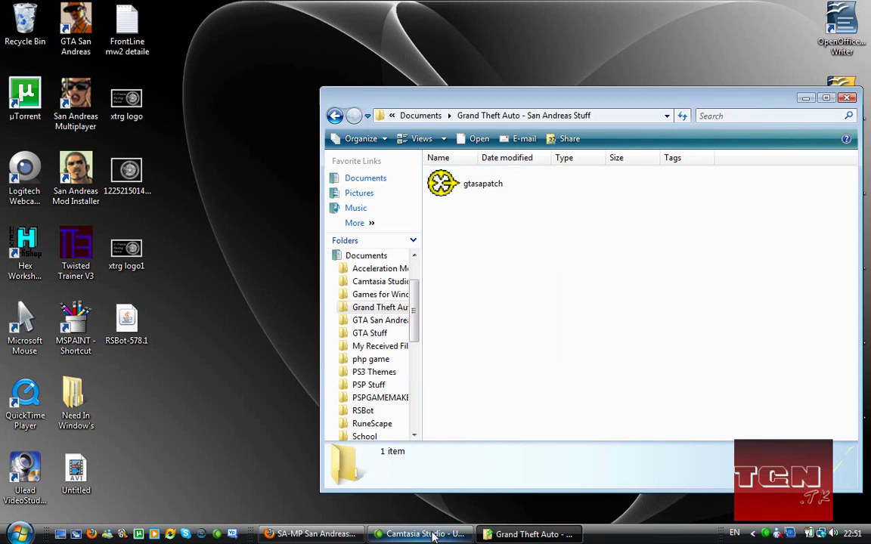
{"action": "left_click", "coordinate": [347, 535]}
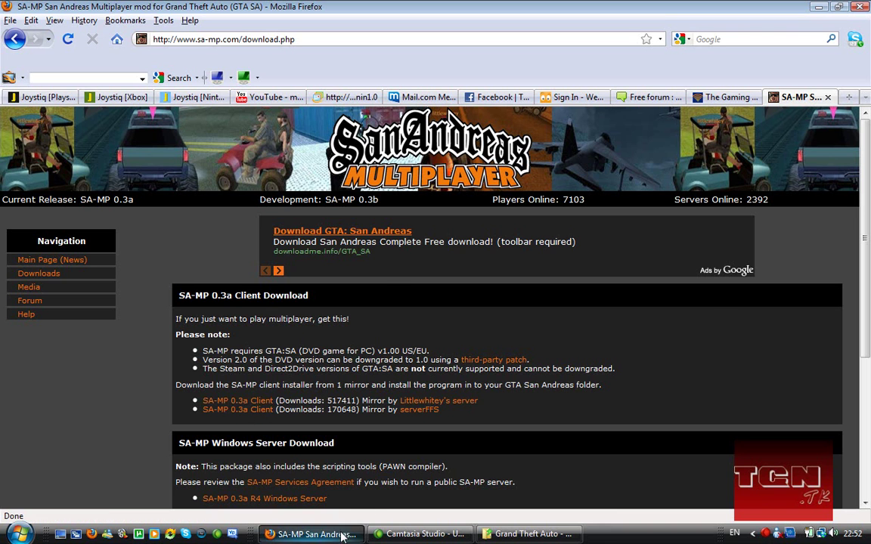
{"action": "left_click", "coordinate": [314, 533]}
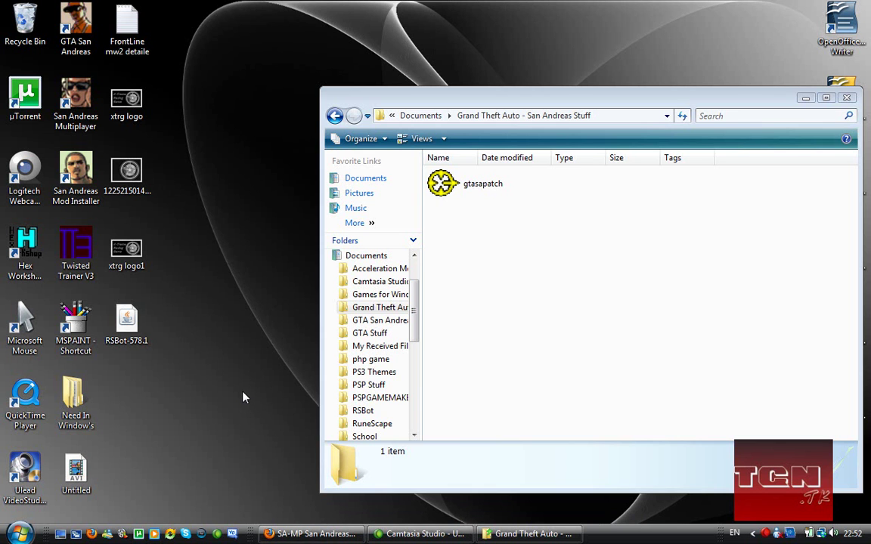
Close the patch folder window and deselect the desktop icon
{"action": "left_click", "coordinate": [846, 97]}
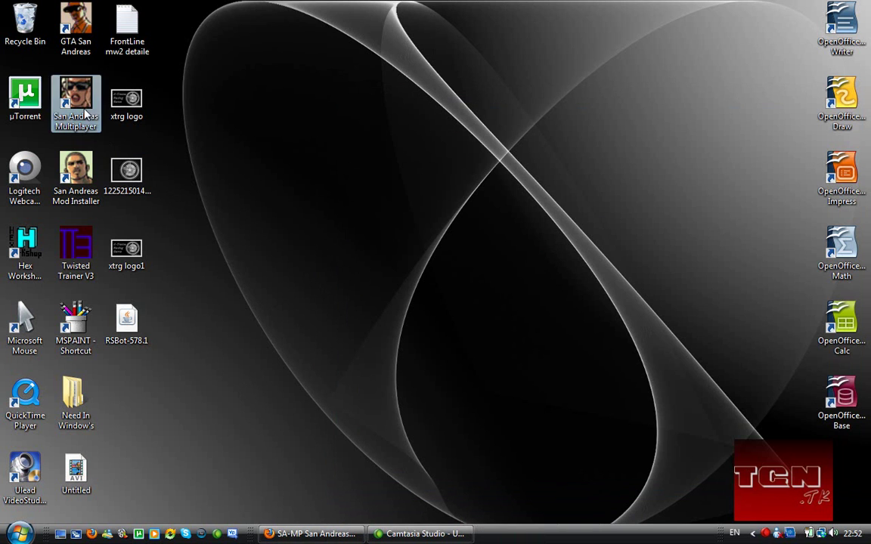
{"action": "mouse_move", "coordinate": [79, 103]}
{"action": "left_mouse_down"}
{"action": "mouse_move", "coordinate": [244, 154]}
{"action": "mouse_move", "coordinate": [92, 111]}
{"action": "left_mouse_up"}
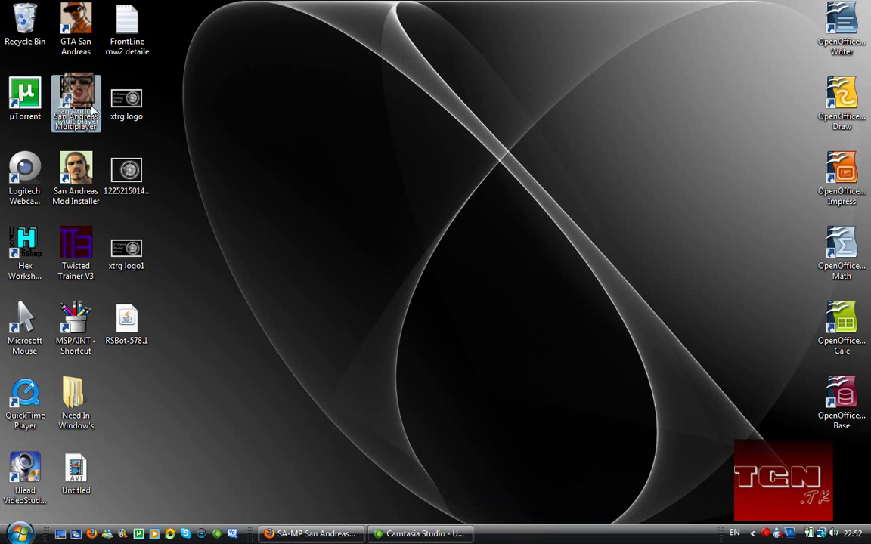
{"action": "left_click", "coordinate": [206, 223]}
Launch San Andreas Multiplayer from Start > All Programs > San Andreas Multiplayer
{"action": "left_click", "coordinate": [15, 531]}
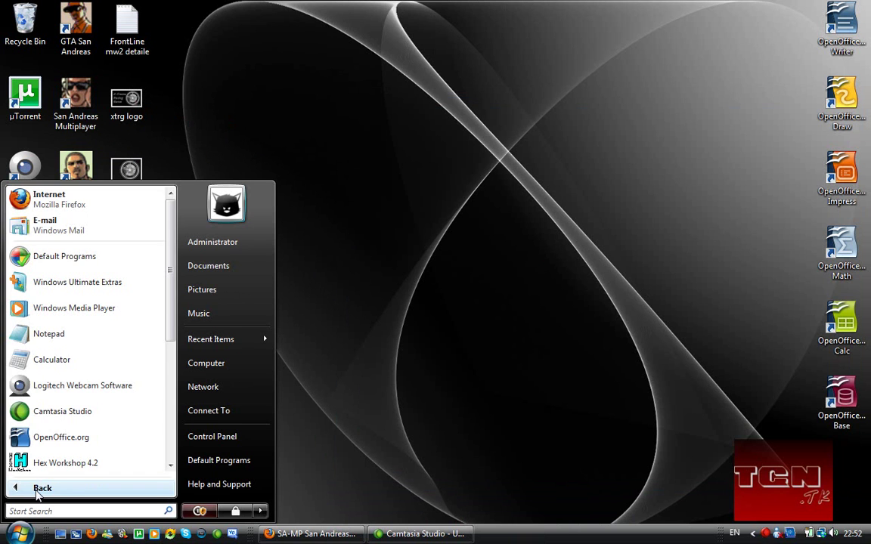
{"action": "left_click", "coordinate": [45, 487]}
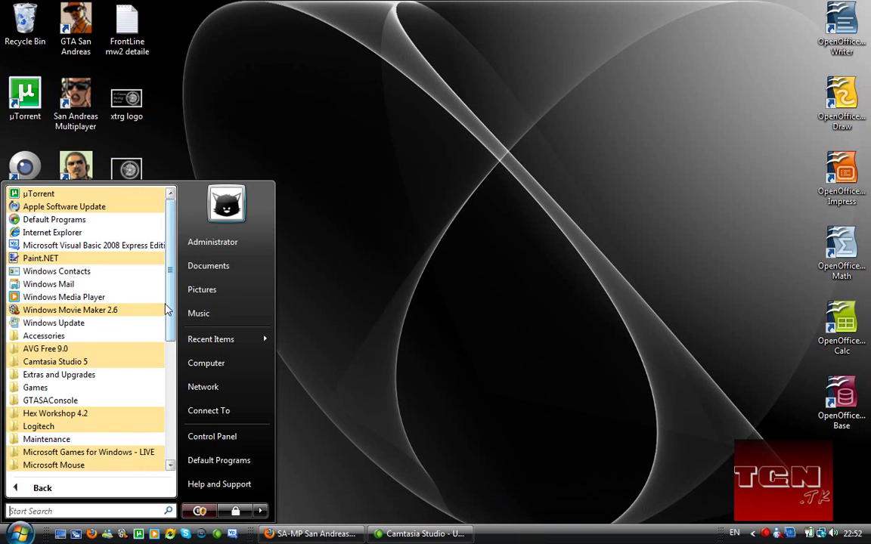
{"action": "left_click_drag", "start_coordinate": [169, 307], "coordinate": [171, 377]}
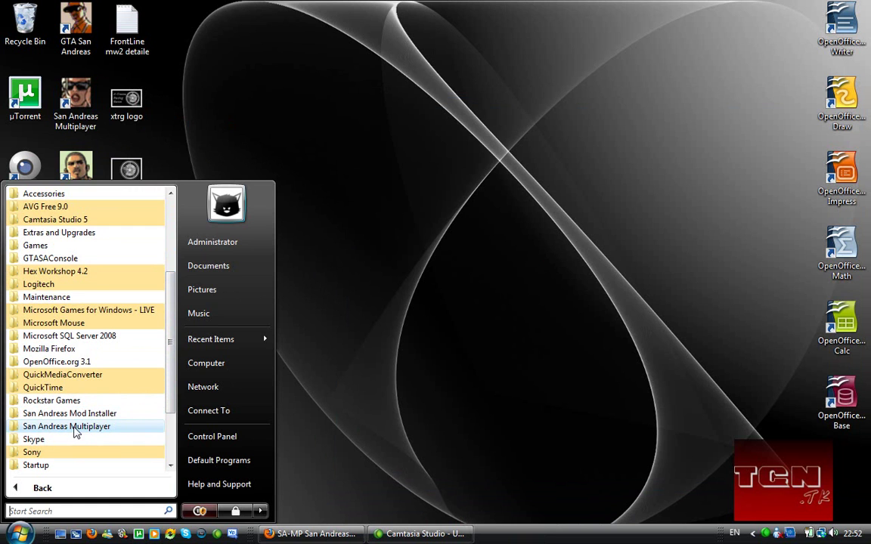
{"action": "left_click", "coordinate": [113, 425]}
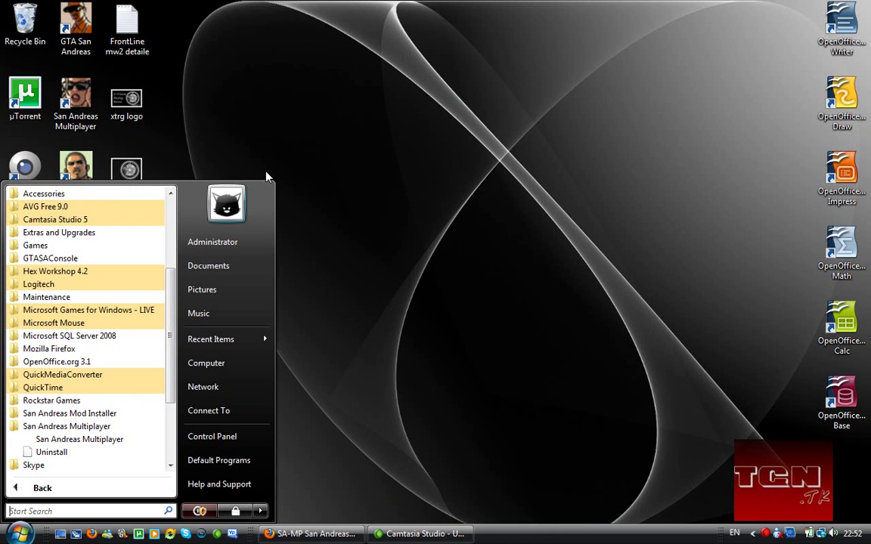
{"action": "double_click", "coordinate": [79, 106]}
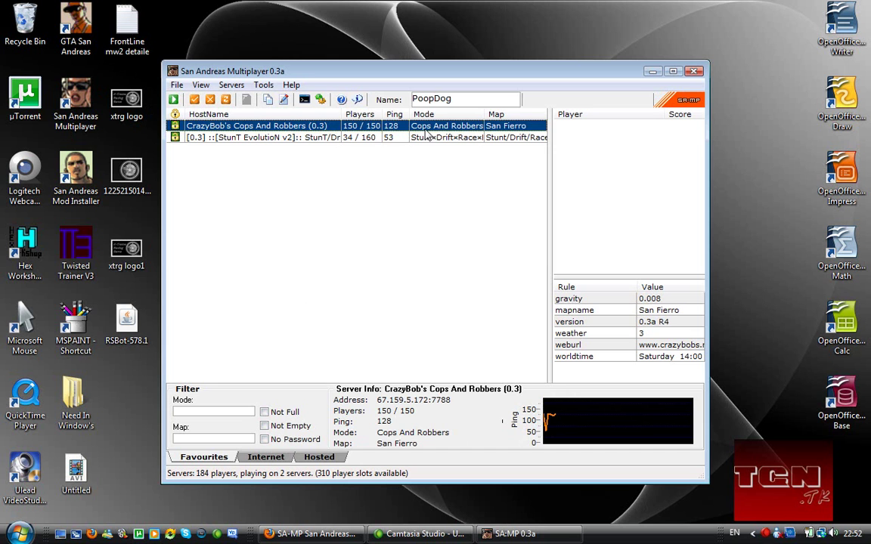
Erase the player nickname in the Name field and show the Hosted server list
{"action": "left_click_drag", "start_coordinate": [462, 99], "coordinate": [389, 98]}
{"action": "key", "text": "BackSpace"}
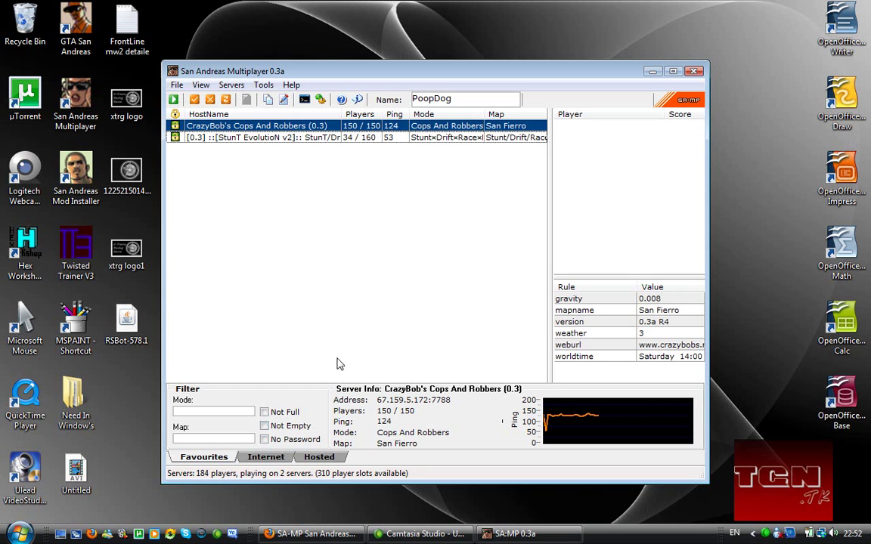
{"action": "left_click", "coordinate": [318, 458]}
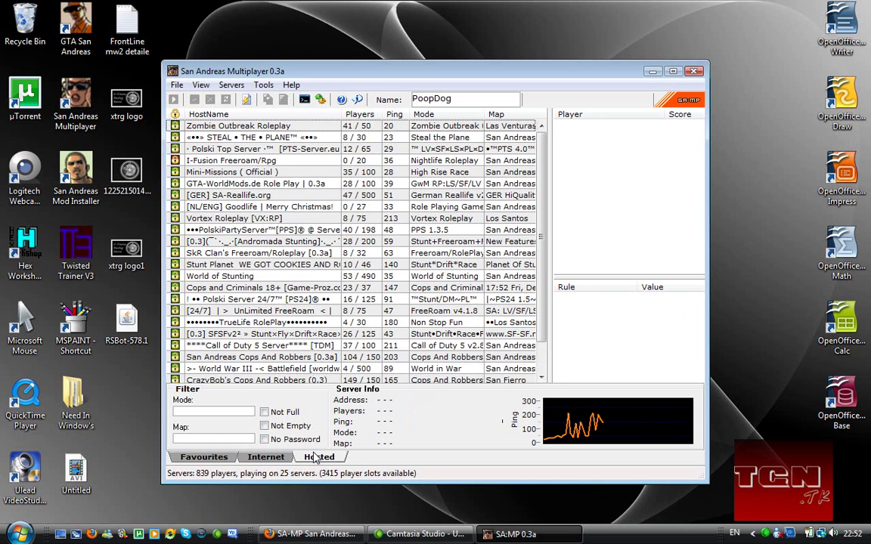
On the Internet list, tick Not Full, Not Empty and No Password, then untick them
{"action": "left_click", "coordinate": [266, 458]}
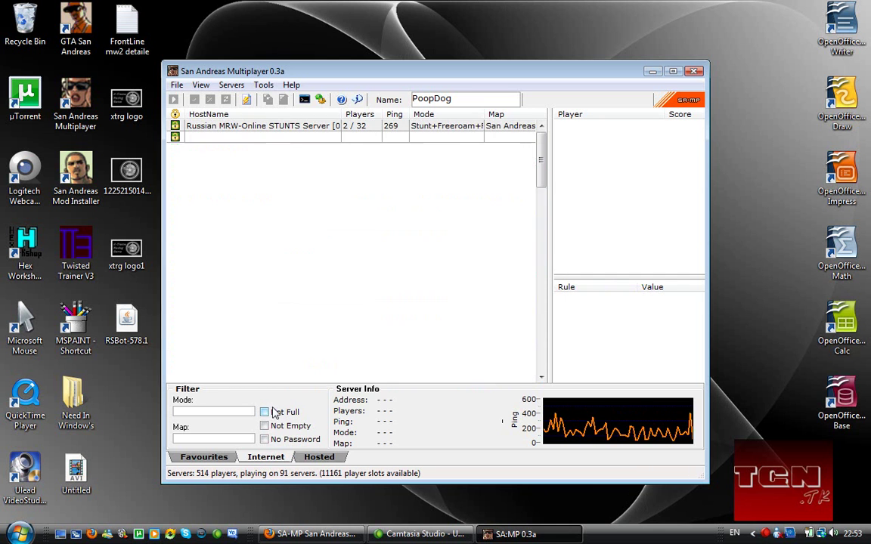
{"action": "left_click", "coordinate": [275, 412]}
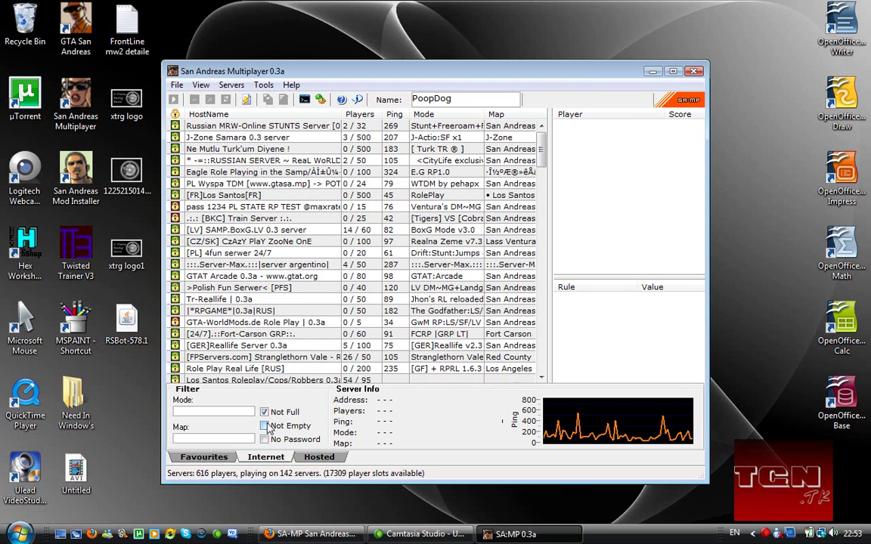
{"action": "left_click", "coordinate": [264, 426]}
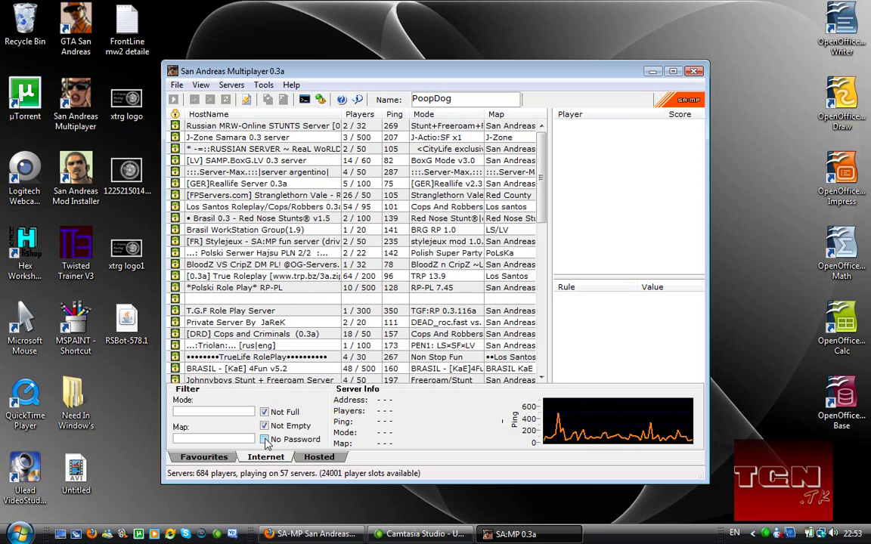
{"action": "left_click_drag", "start_coordinate": [538, 174], "coordinate": [559, 138]}
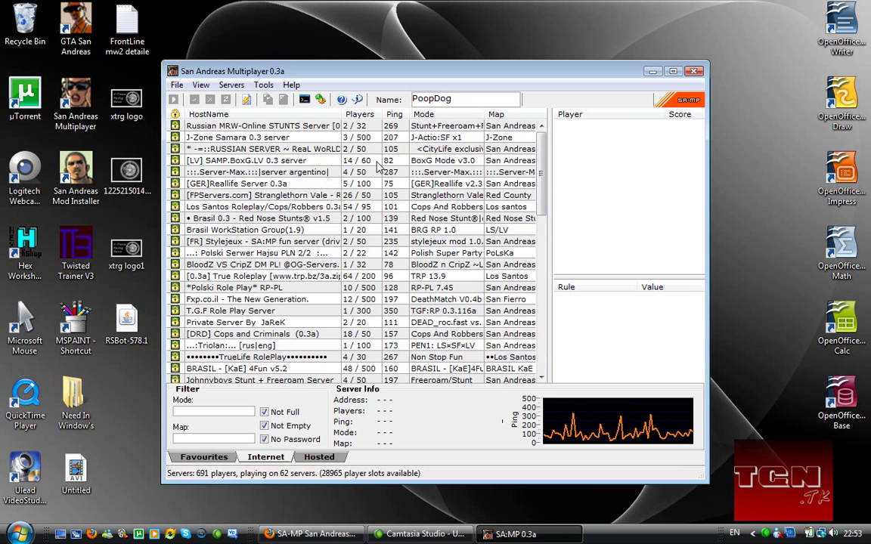
{"action": "left_click", "coordinate": [275, 439]}
{"action": "left_click", "coordinate": [264, 426]}
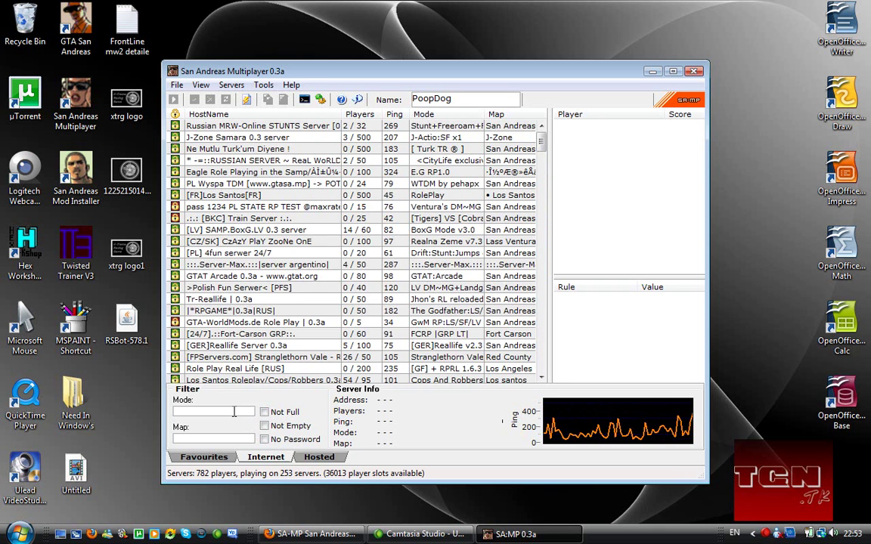
Type 'Cops' as the Mode filter, view Favourites, clear it, and return to Internet
{"action": "left_click", "coordinate": [227, 410]}
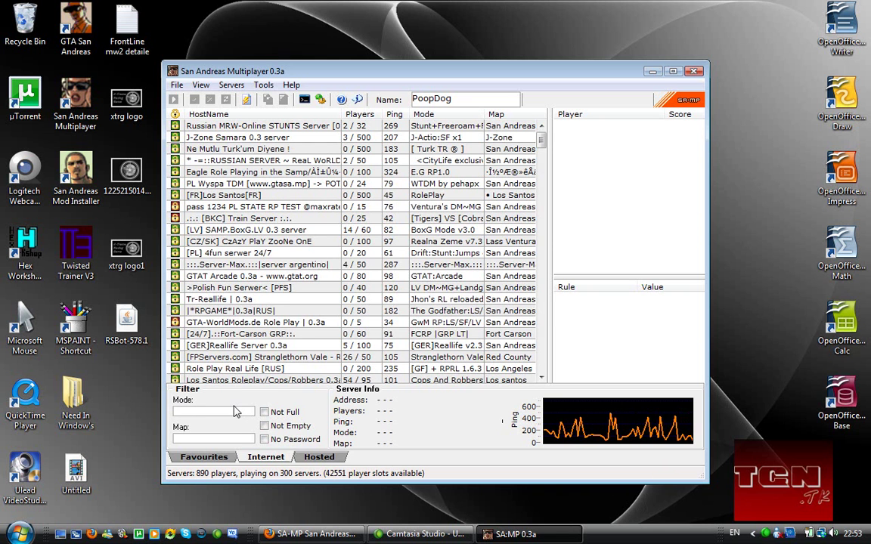
{"action": "type", "text": "Cops"}
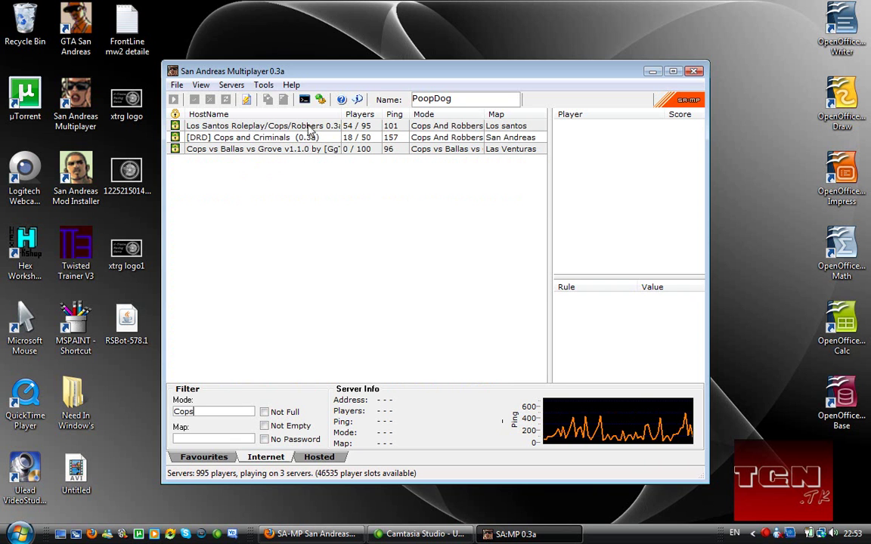
{"action": "left_click", "coordinate": [198, 457]}
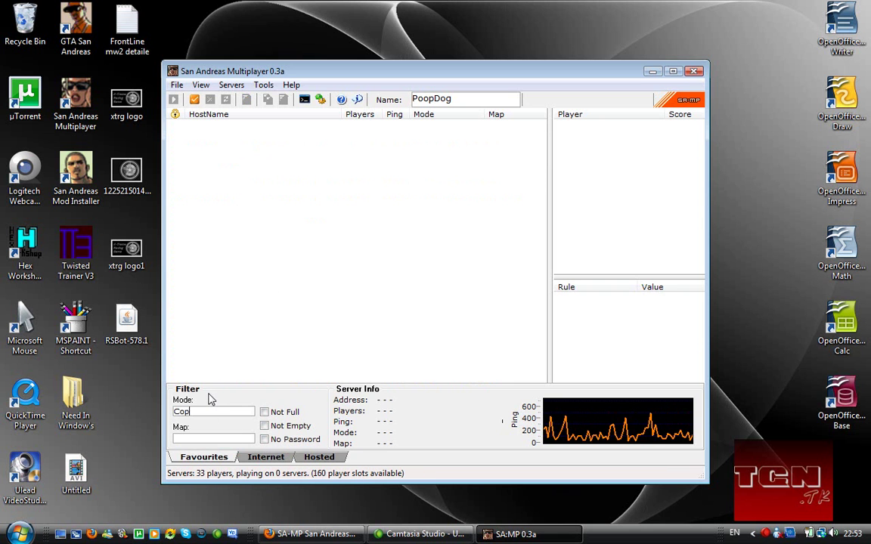
{"action": "key", "text": "BackSpace"}
{"action": "key", "text": "BackSpace"}
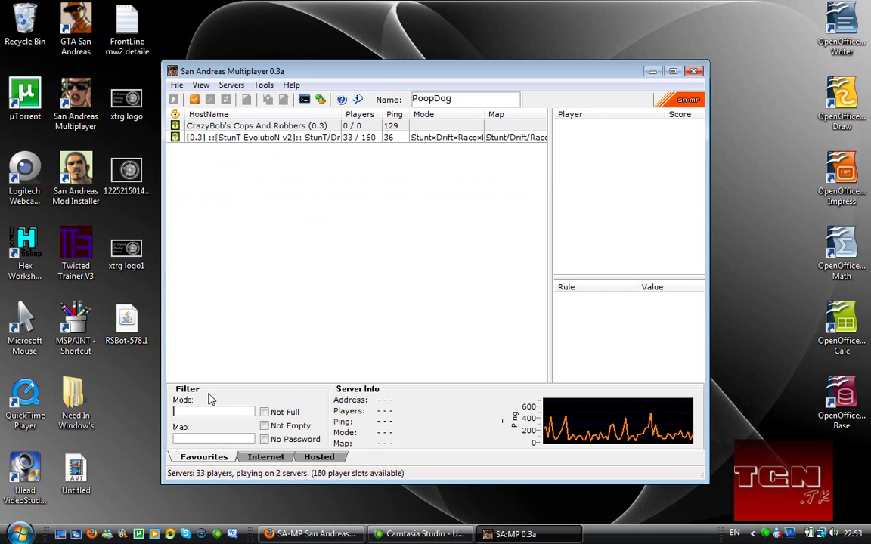
{"action": "left_click", "coordinate": [266, 457]}
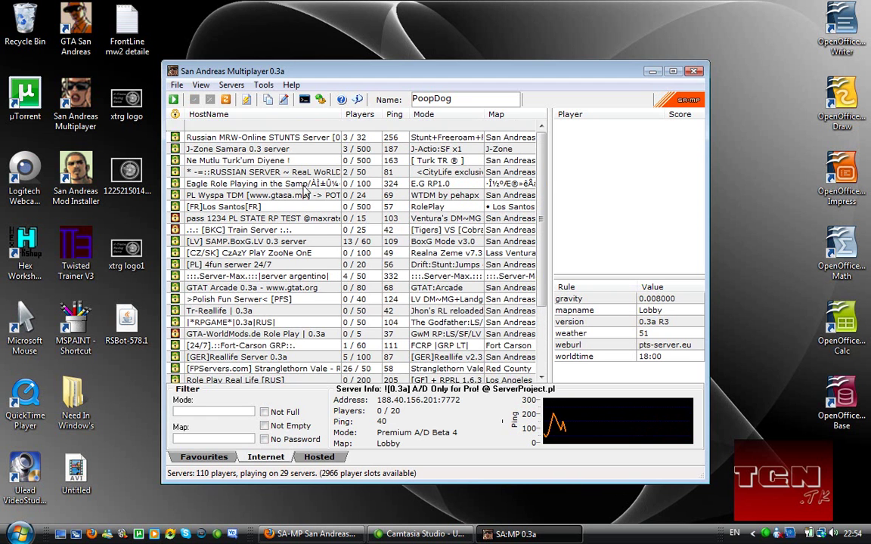
Filter the Mode by 'he' and select the |*RPGAME*|0.3a|RUS| server's address
{"action": "left_click", "coordinate": [212, 409]}
{"action": "type", "text": "rando"}
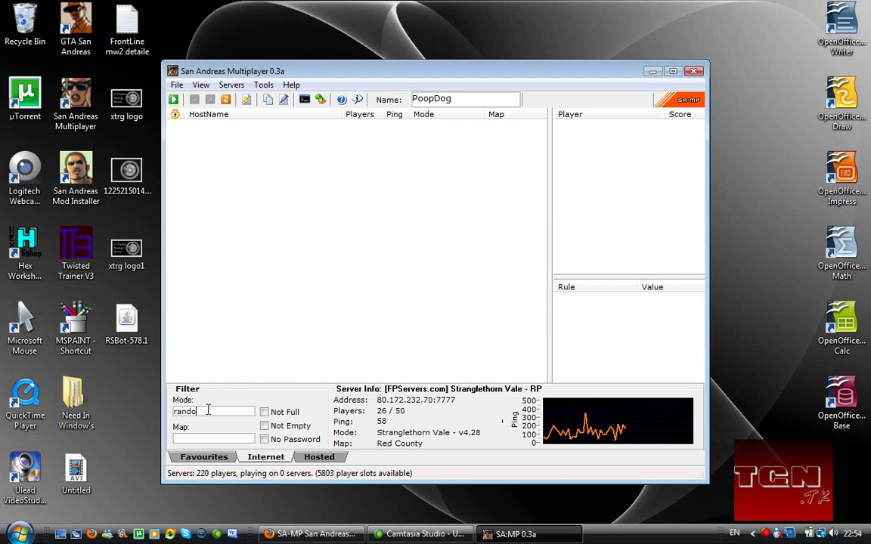
{"action": "key", "text": "BackSpace"}
{"action": "key", "text": "BackSpace"}
{"action": "key", "text": "BackSpace"}
{"action": "key", "text": "BackSpace"}
{"action": "key", "text": "BackSpace"}
{"action": "type", "text": "he"}
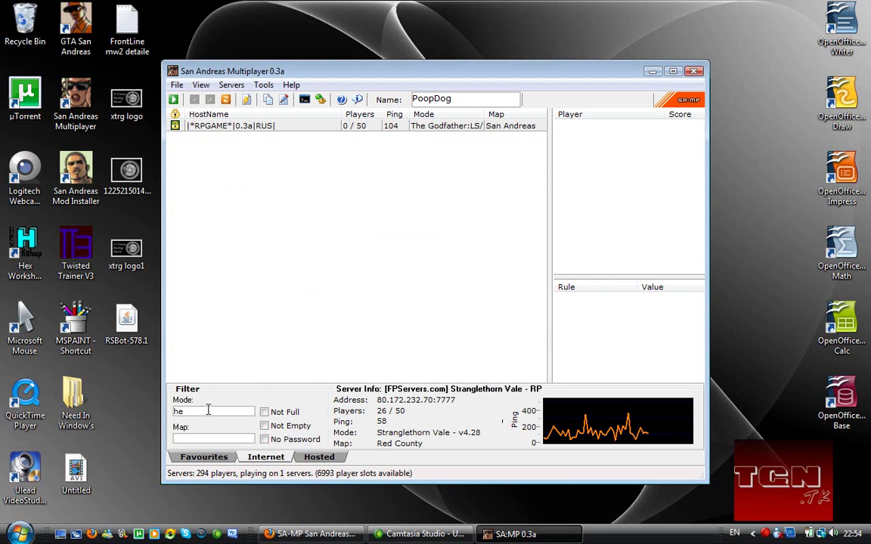
{"action": "left_click", "coordinate": [212, 126]}
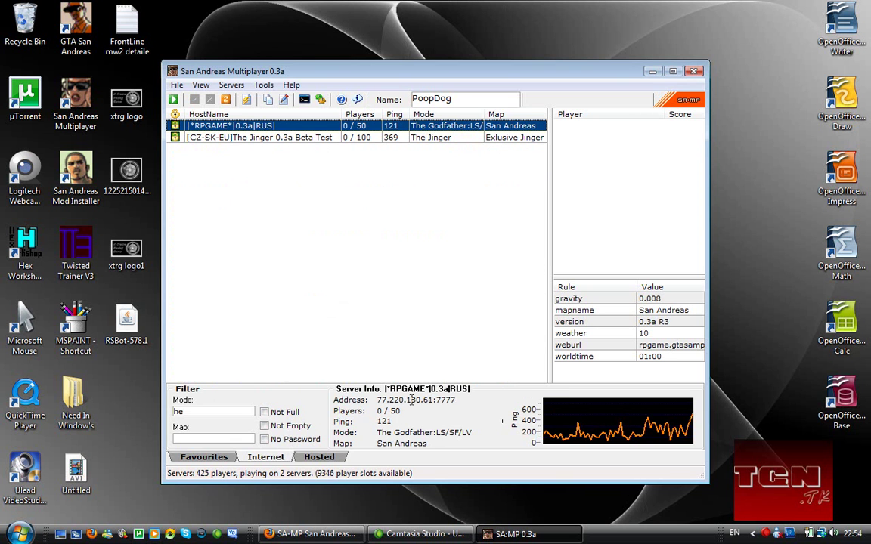
{"action": "left_click_drag", "start_coordinate": [456, 400], "coordinate": [379, 403]}
Copy the server address, open Add Server in Favourites, clear its field, and cancel
{"action": "right_click", "coordinate": [379, 400]}
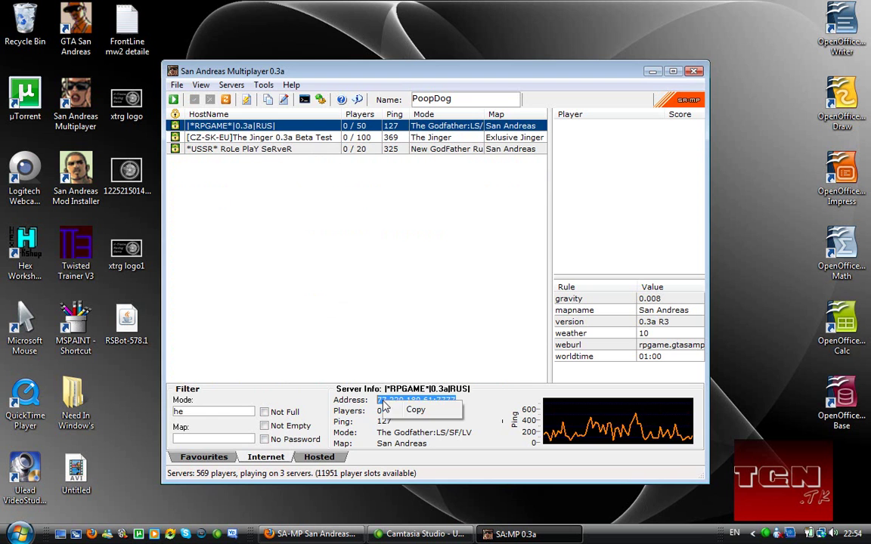
{"action": "left_click", "coordinate": [396, 410]}
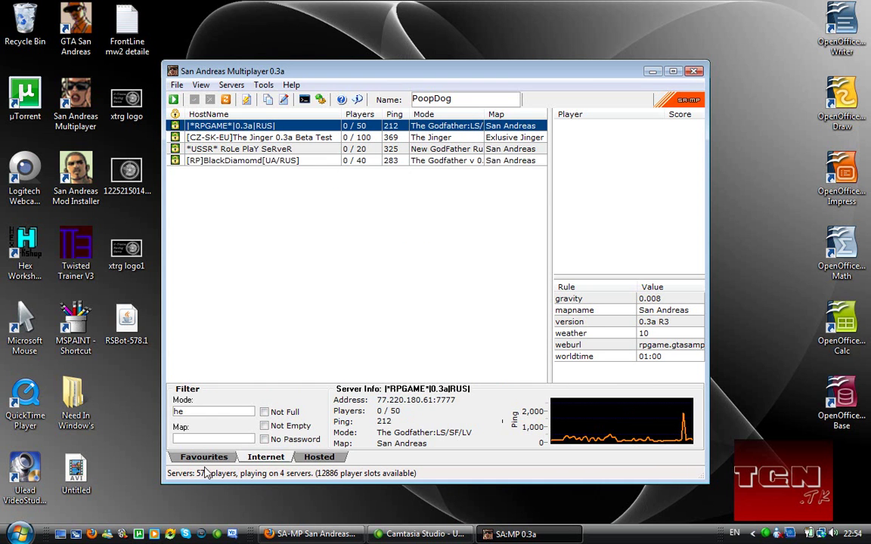
{"action": "left_click", "coordinate": [193, 101]}
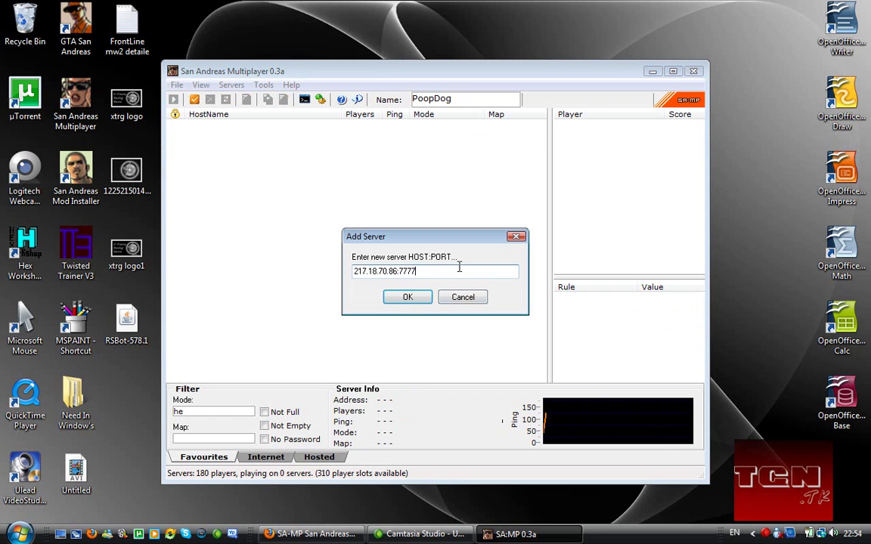
{"action": "left_click_drag", "start_coordinate": [416, 270], "coordinate": [353, 279]}
{"action": "key", "text": "BackSpace"}
{"action": "right_click", "coordinate": [353, 279]}
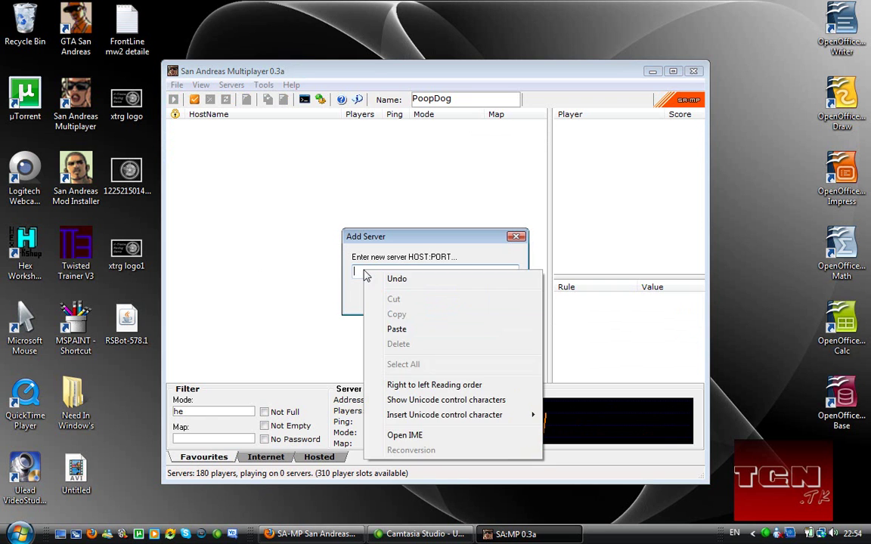
{"action": "left_click", "coordinate": [355, 229]}
{"action": "left_click", "coordinate": [461, 298]}
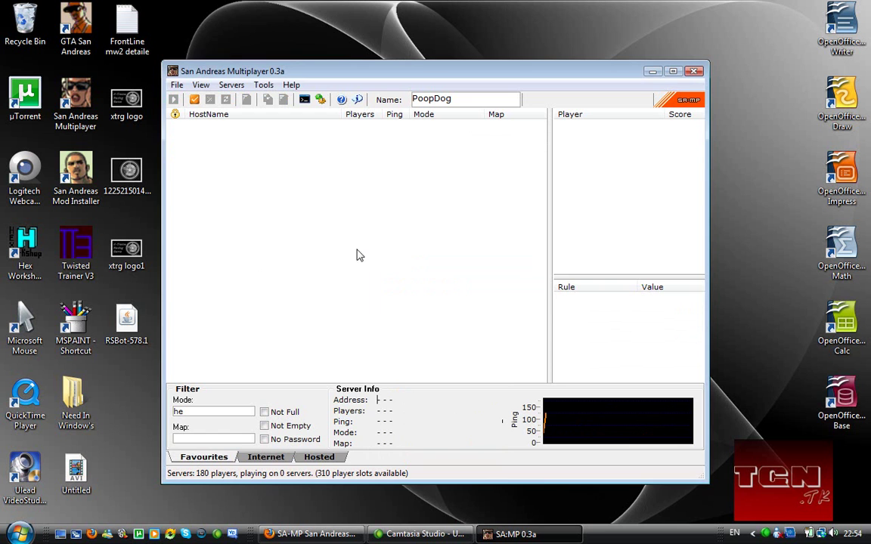
Delete the 'he' text from the Mode filter
{"action": "left_click_drag", "start_coordinate": [207, 412], "coordinate": [160, 412]}
{"action": "key", "text": "BackSpace"}
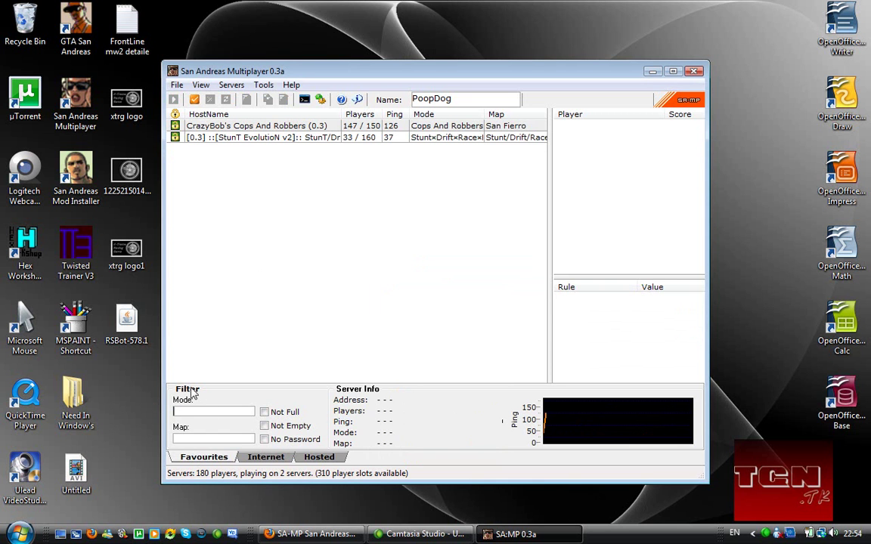
{"action": "left_click", "coordinate": [295, 302]}
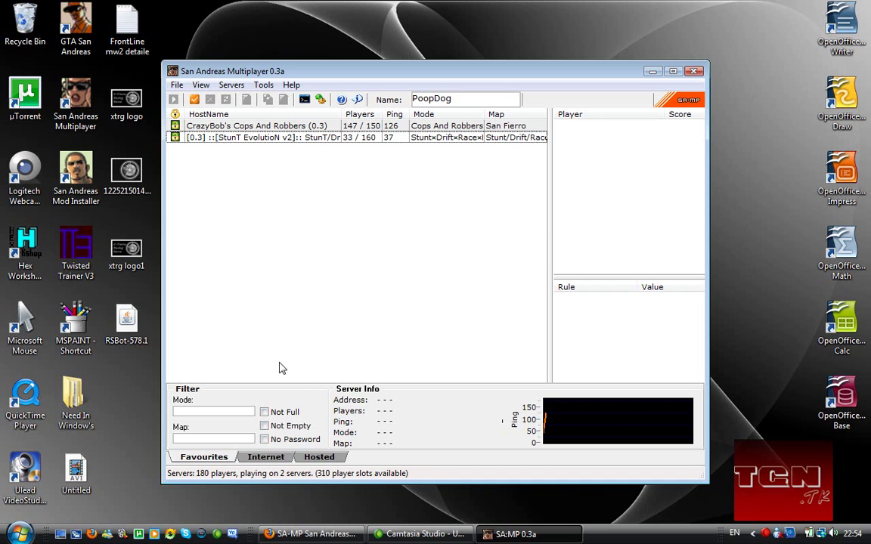
Refresh the Internet server list from the master server, now showing 428 servers and 1342 players
{"action": "left_click", "coordinate": [261, 456]}
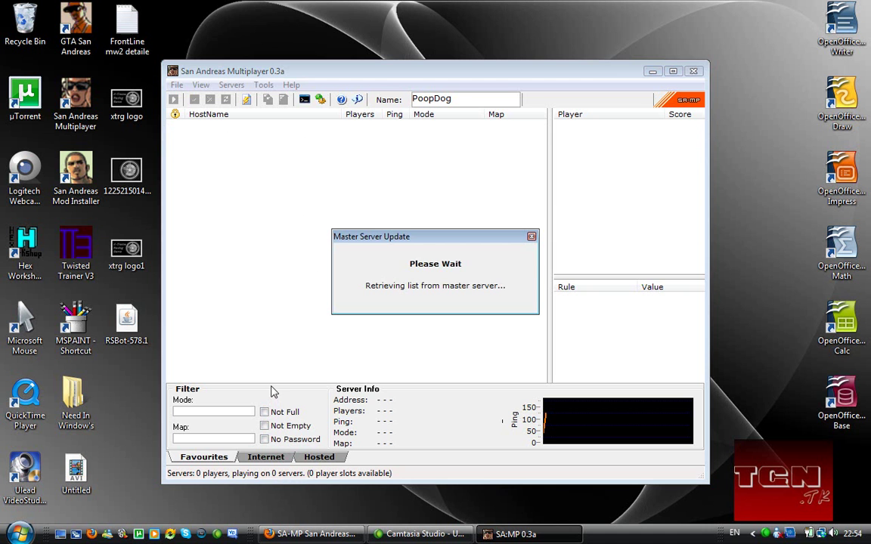
{"action": "left_click", "coordinate": [224, 127]}
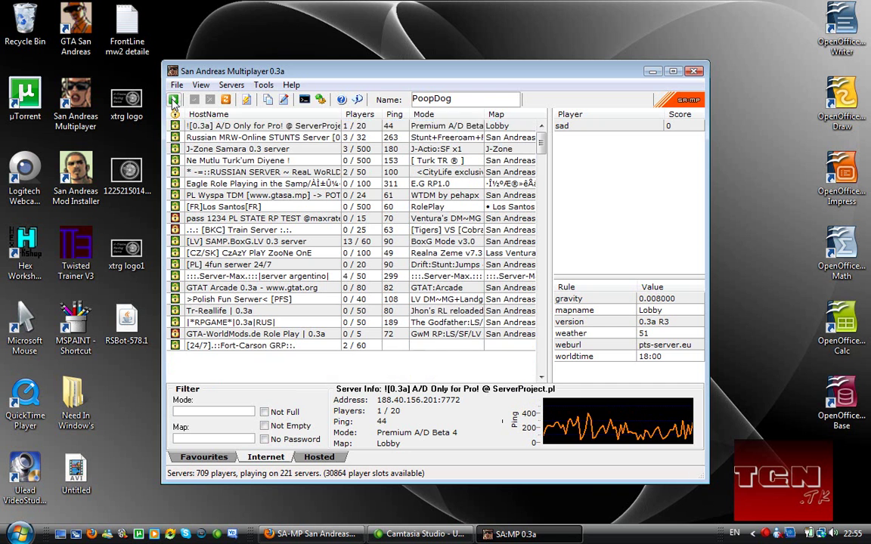
{"action": "left_click", "coordinate": [173, 103]}
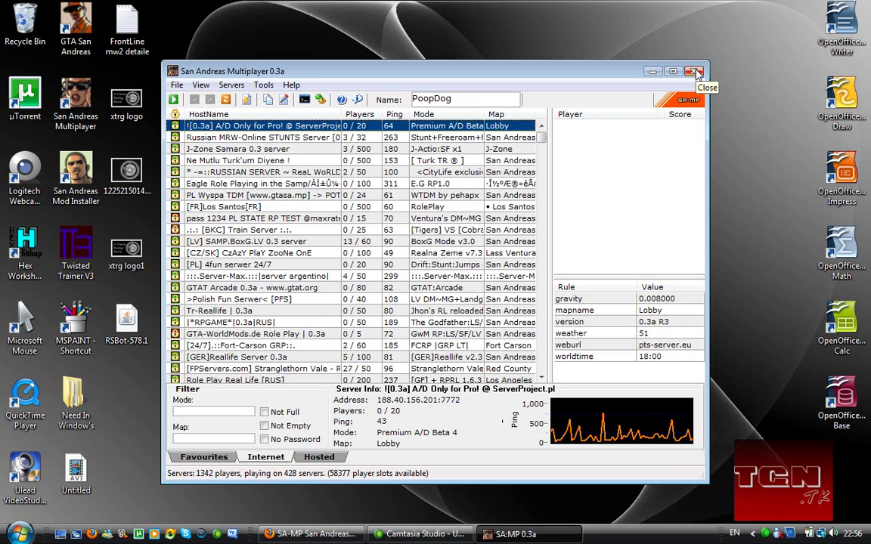
Close the SA-MP browser and return the GTA San Andreas and SA-MP shortcuts to their desktop slots
{"action": "left_click", "coordinate": [694, 72]}
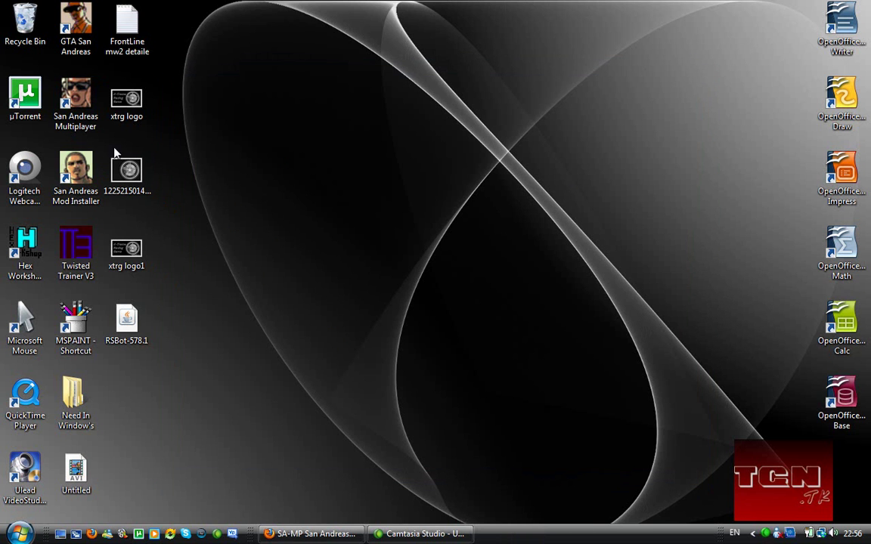
{"action": "left_click_drag", "start_coordinate": [96, 142], "coordinate": [414, 137]}
{"action": "left_click_drag", "start_coordinate": [518, 194], "coordinate": [98, 30]}
{"action": "left_click", "coordinate": [245, 50]}
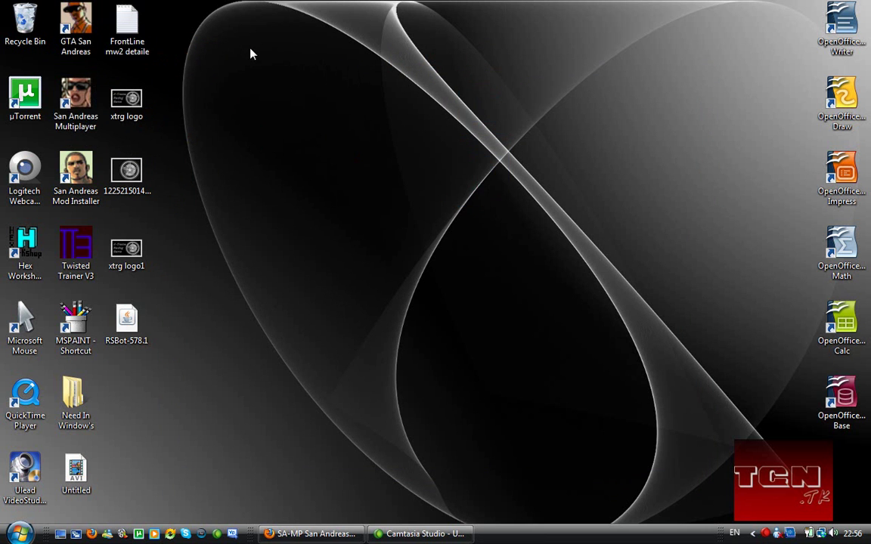